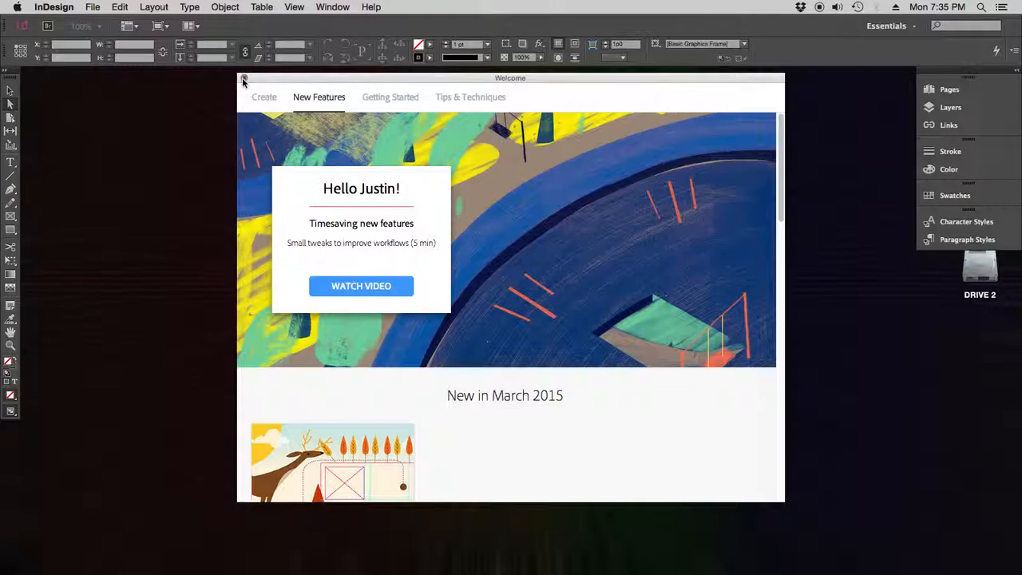
Start a new document and reposition its settings dialog
left_click(90, 8)
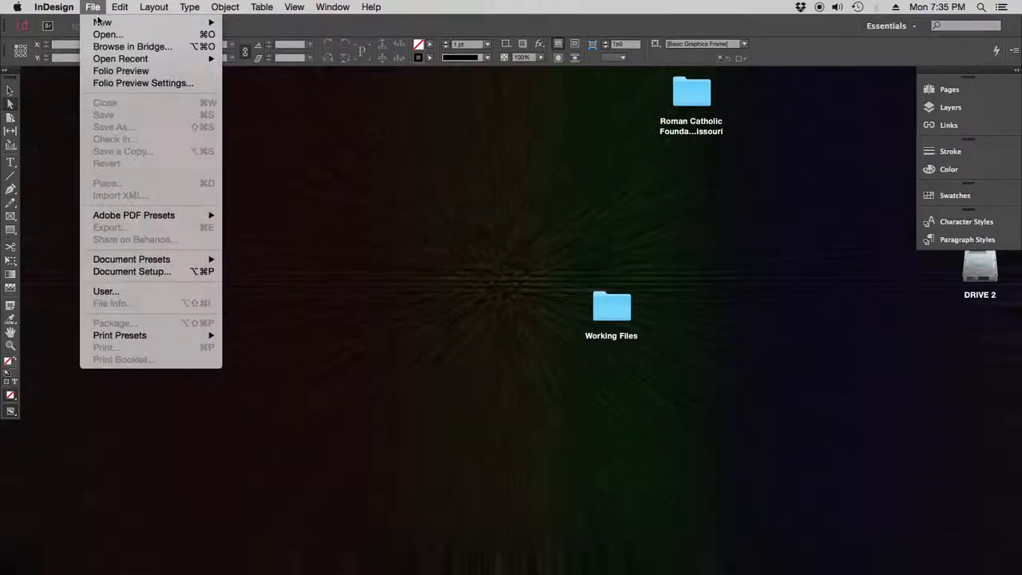
mouse_move(100, 23)
left_click(247, 27)
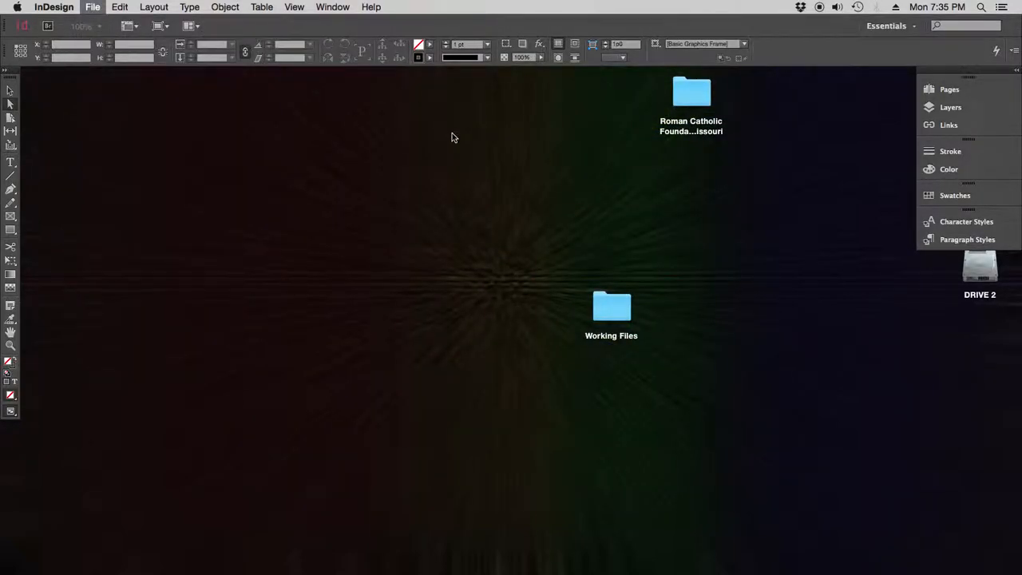
left_click_drag(472, 141, 568, 85)
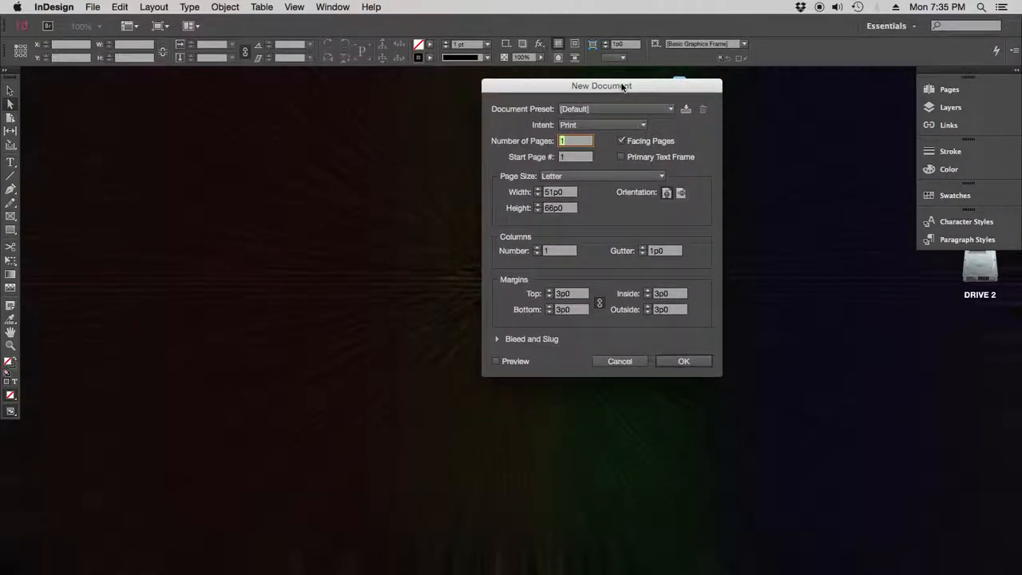
left_click_drag(622, 86, 620, 88)
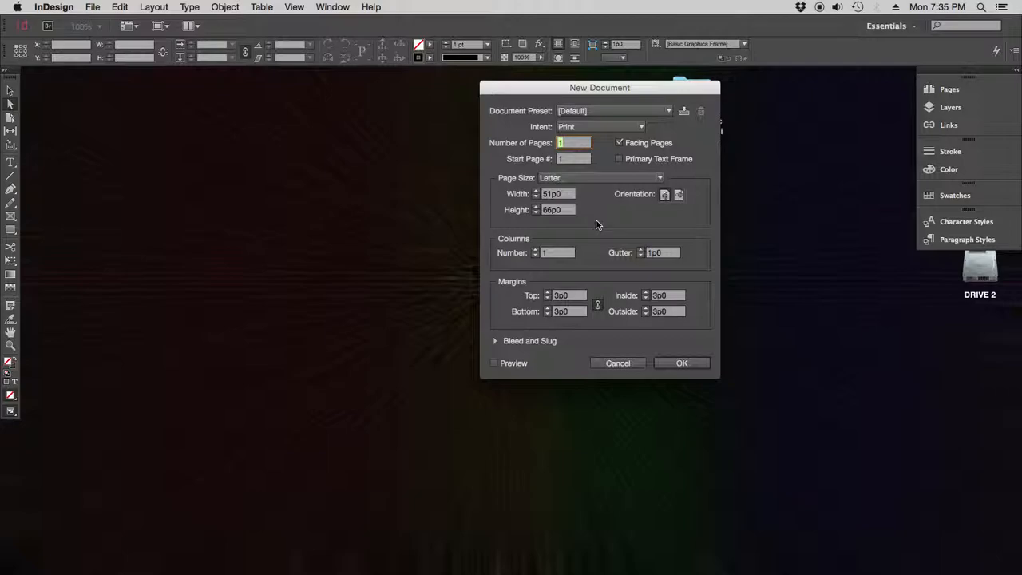
Check the available document presets and set the document intent to Print
left_click(633, 112)
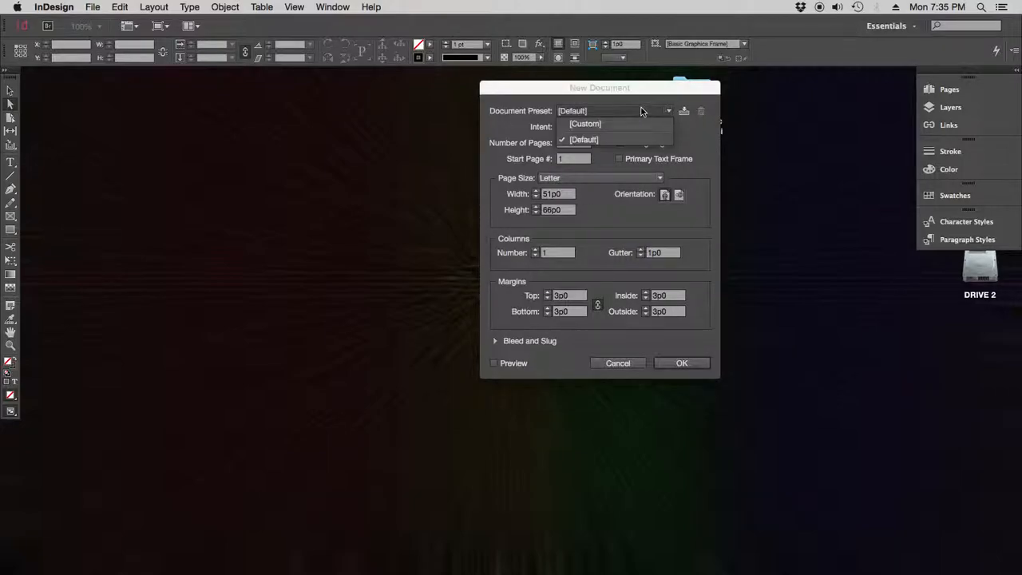
left_click(640, 111)
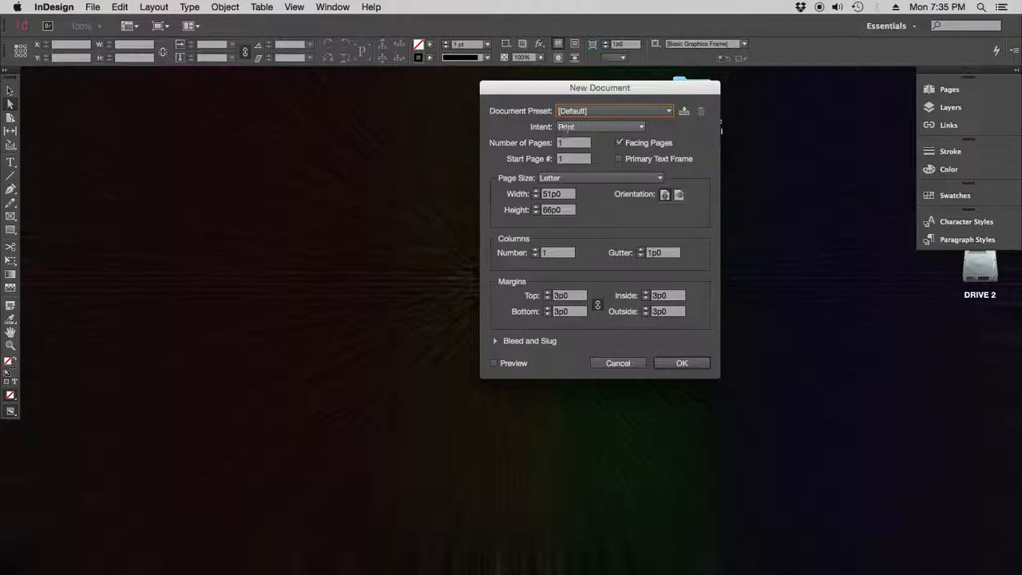
left_click(622, 127)
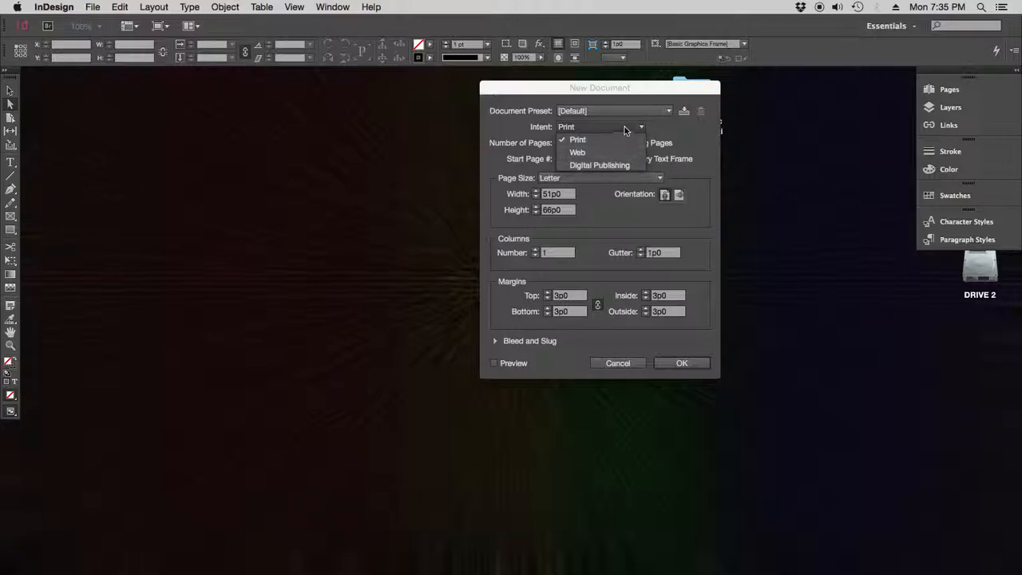
left_click(628, 96)
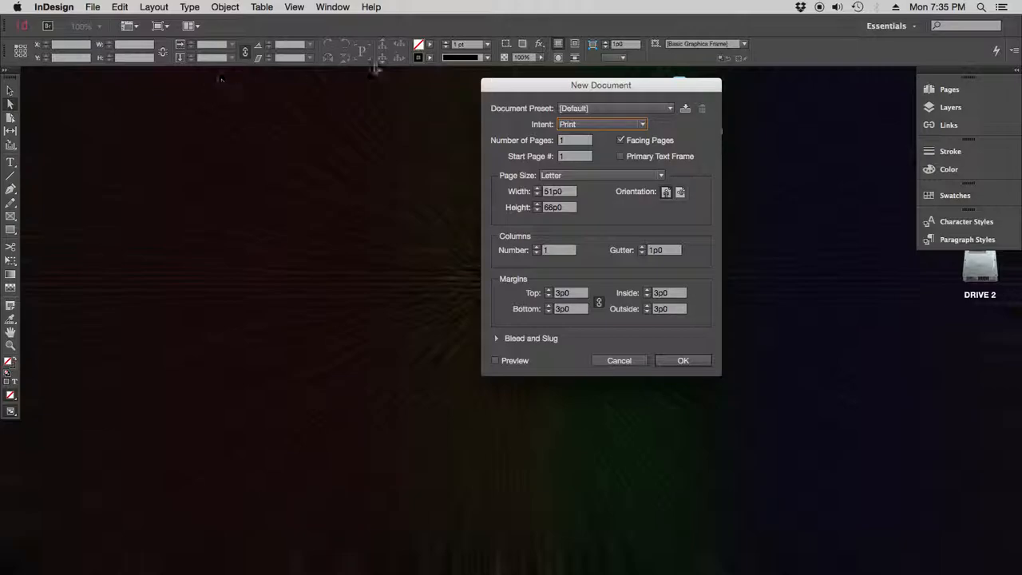
left_click(570, 125)
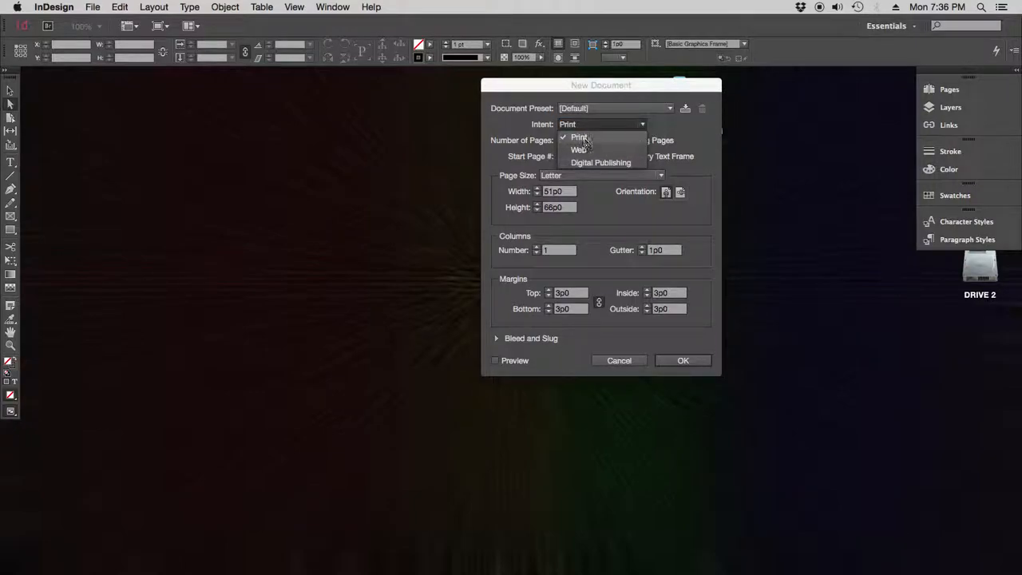
left_click(578, 137)
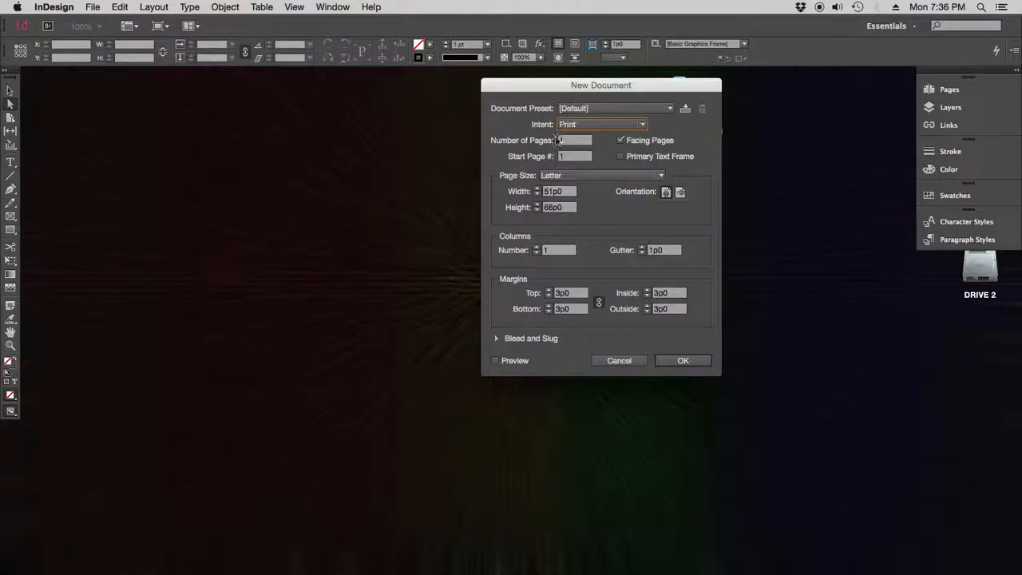
Turn Facing Pages off and back on, and look through the page sizes, keeping Letter
left_click(573, 141)
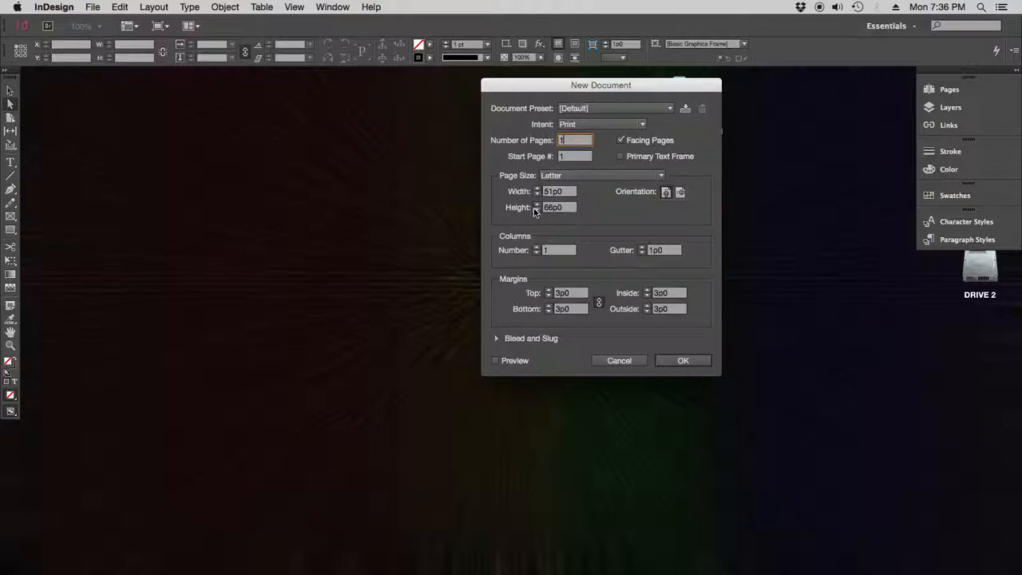
left_click(621, 141)
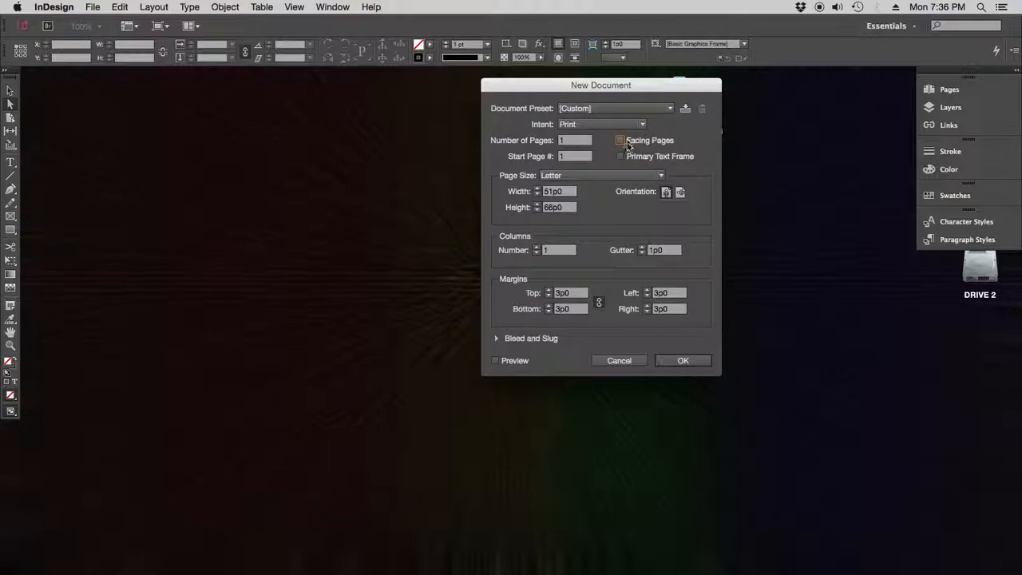
left_click(620, 140)
left_click(656, 175)
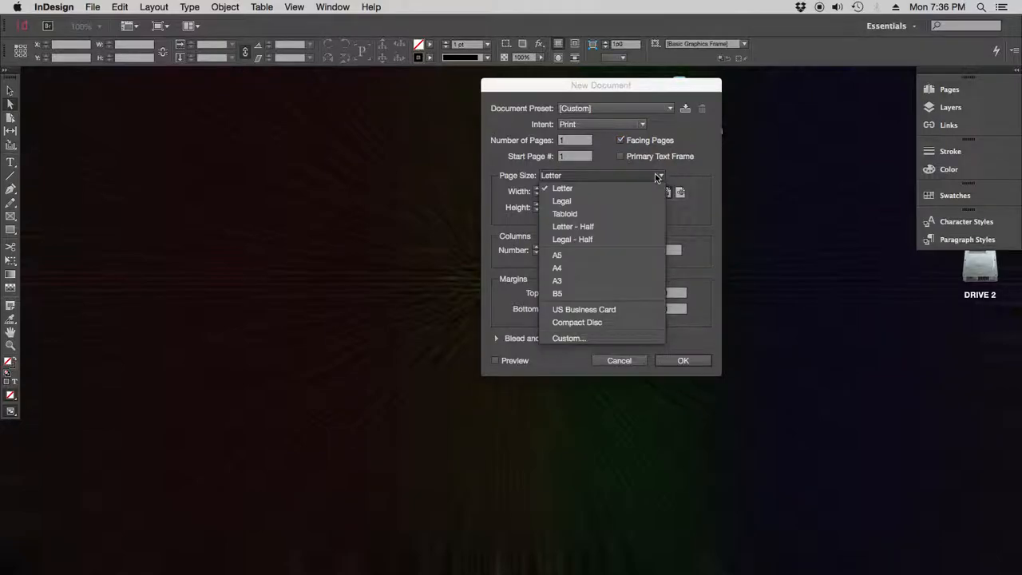
left_click(574, 191)
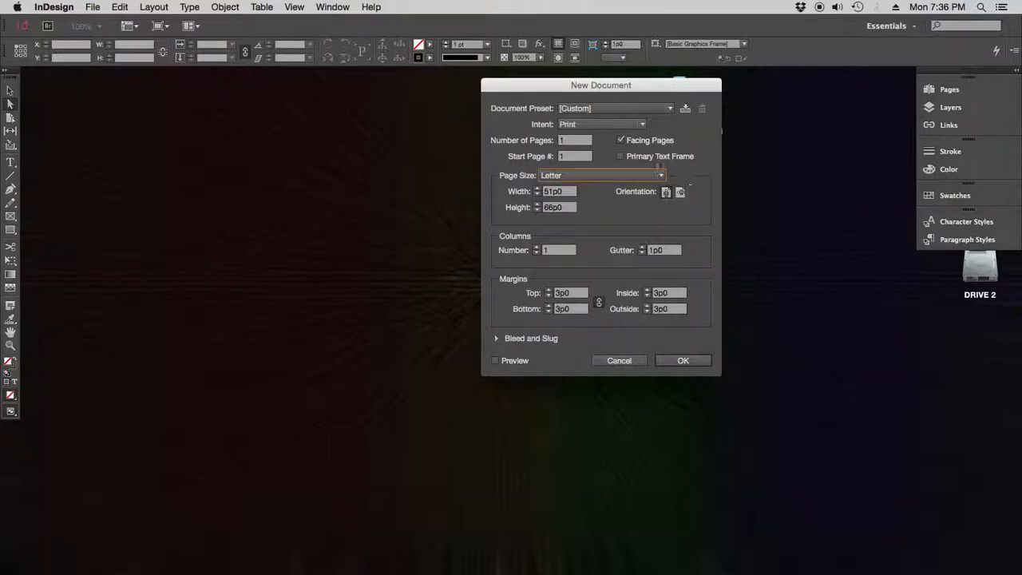
Set the page width to 11 in and the height to 8.5 in
double_click(574, 191)
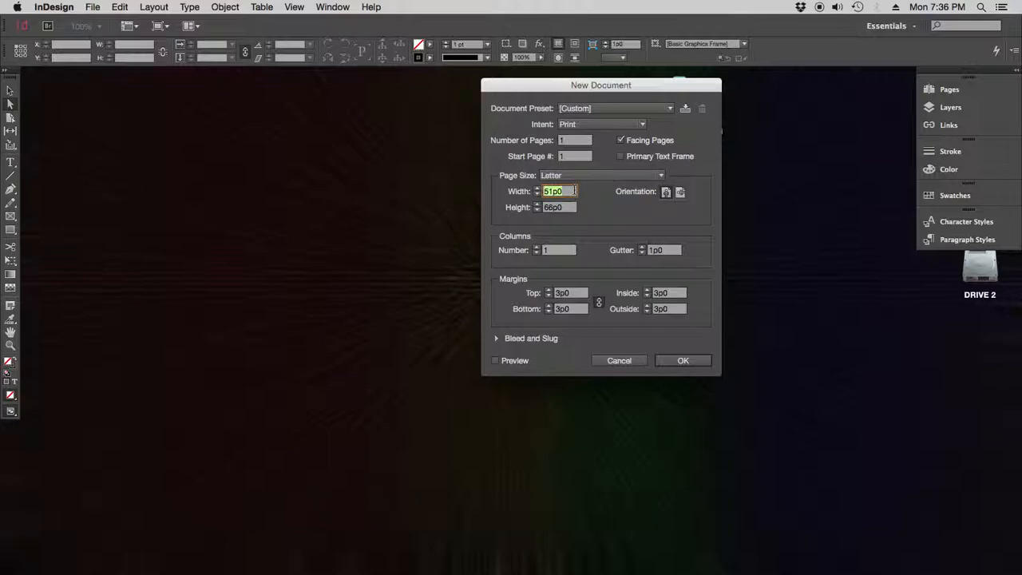
type("11in")
key("Tab")
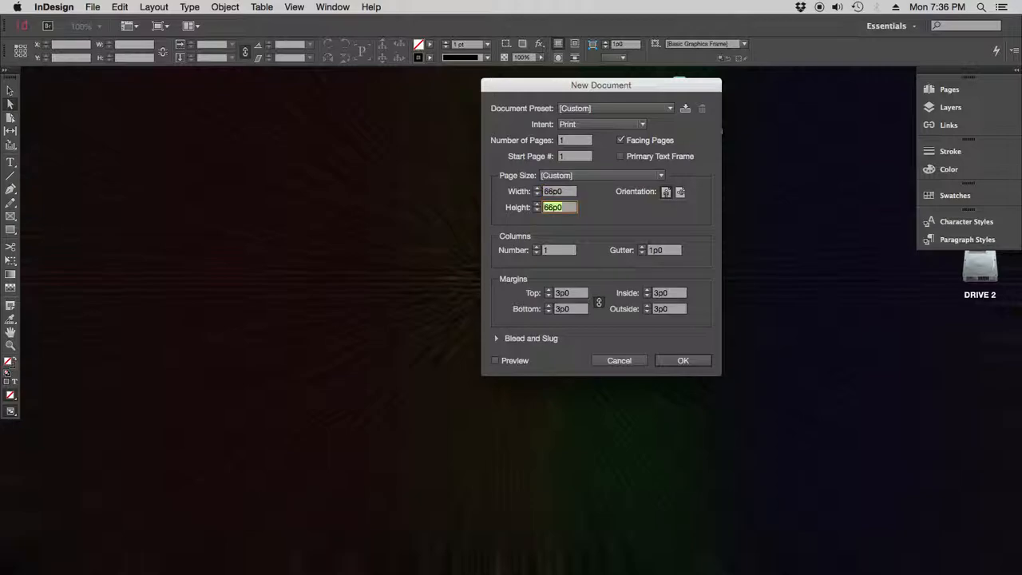
type("8.5in")
left_click(566, 194)
left_click(572, 207)
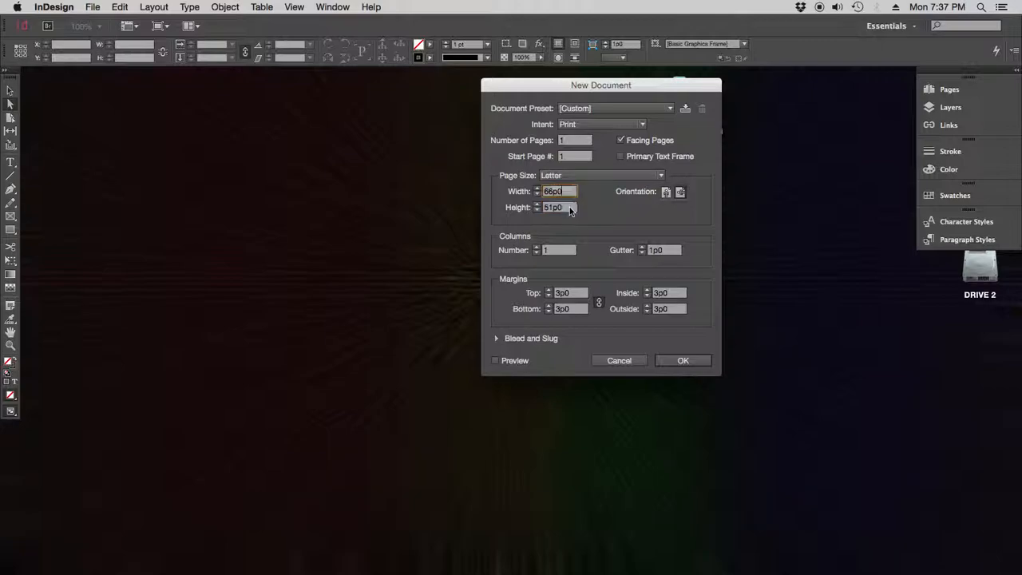
left_click(537, 247)
left_click(537, 247)
left_click(536, 246)
Set a 1p6 bleed on all four sides and create the document with its preview enabled
left_click(497, 338)
double_click(549, 367)
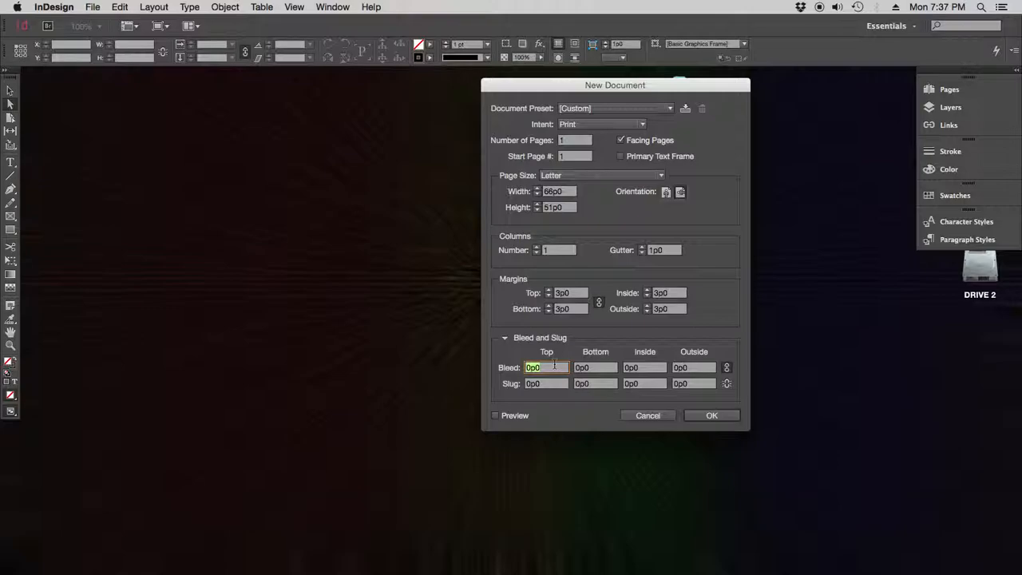
key("BackSpace")
left_click(584, 367)
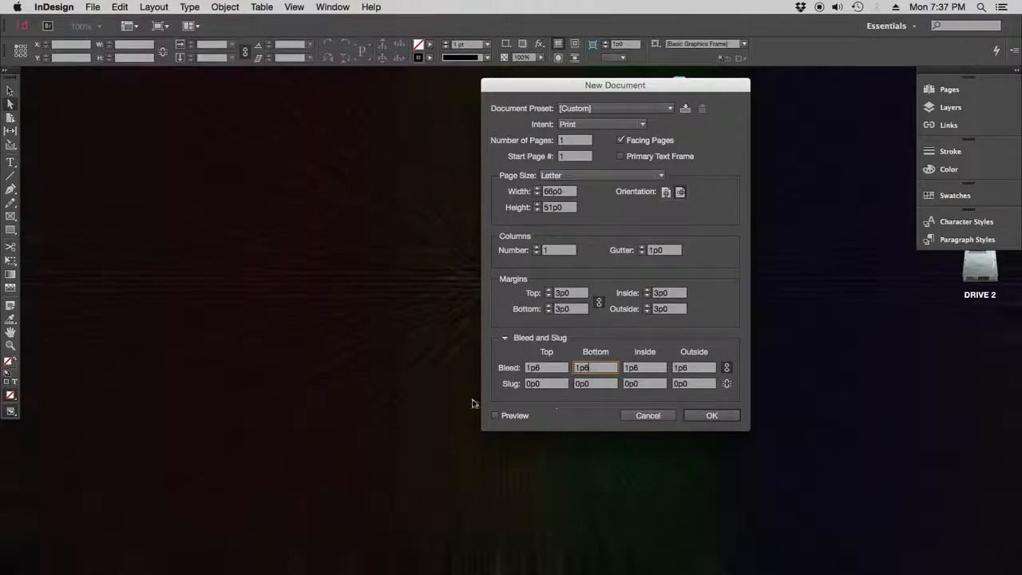
left_click(495, 415)
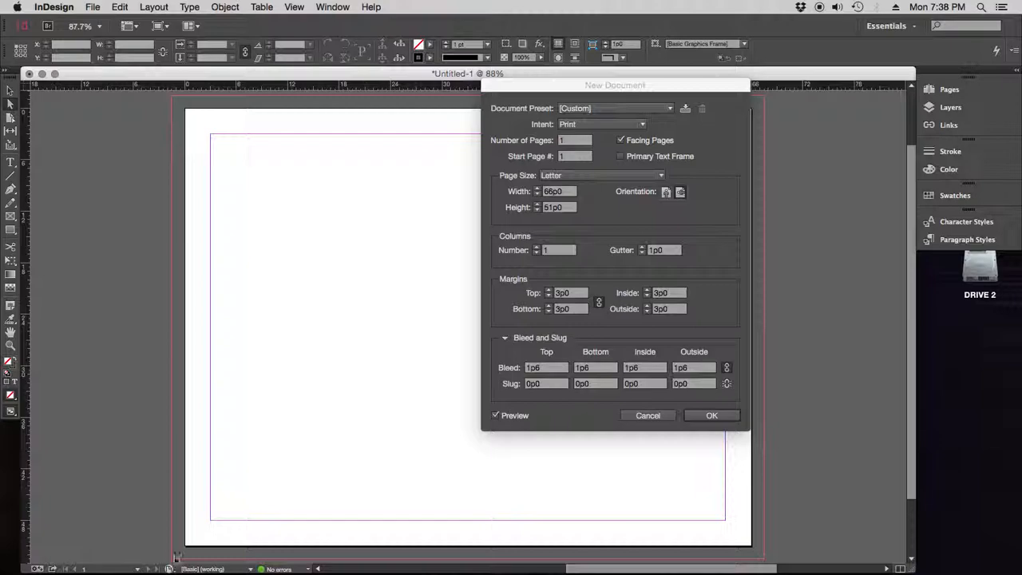
left_click(712, 415)
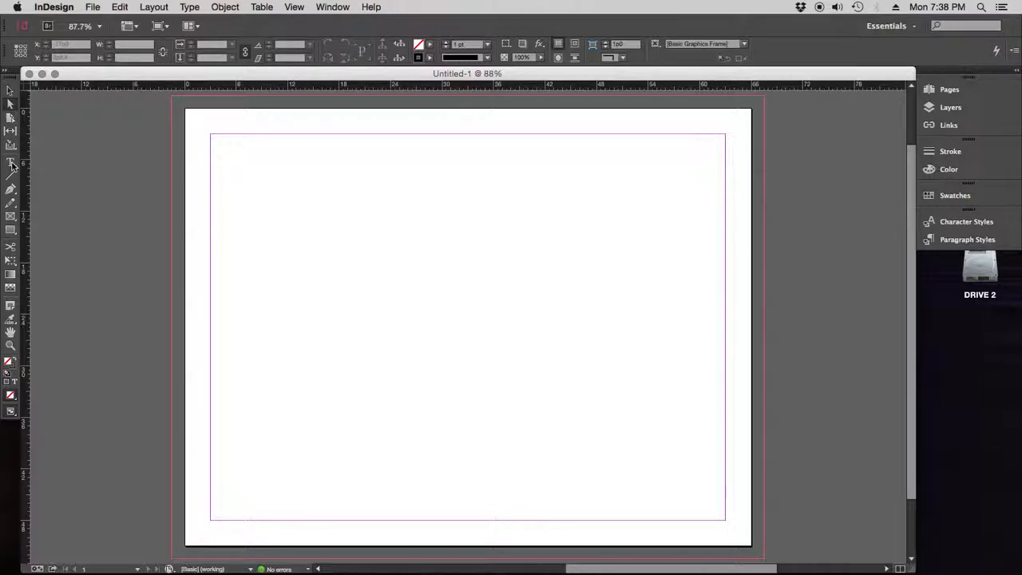
Draw a text frame about 51p8 wide and 15p7 tall inside the margins of the page's upper part
left_click(10, 162)
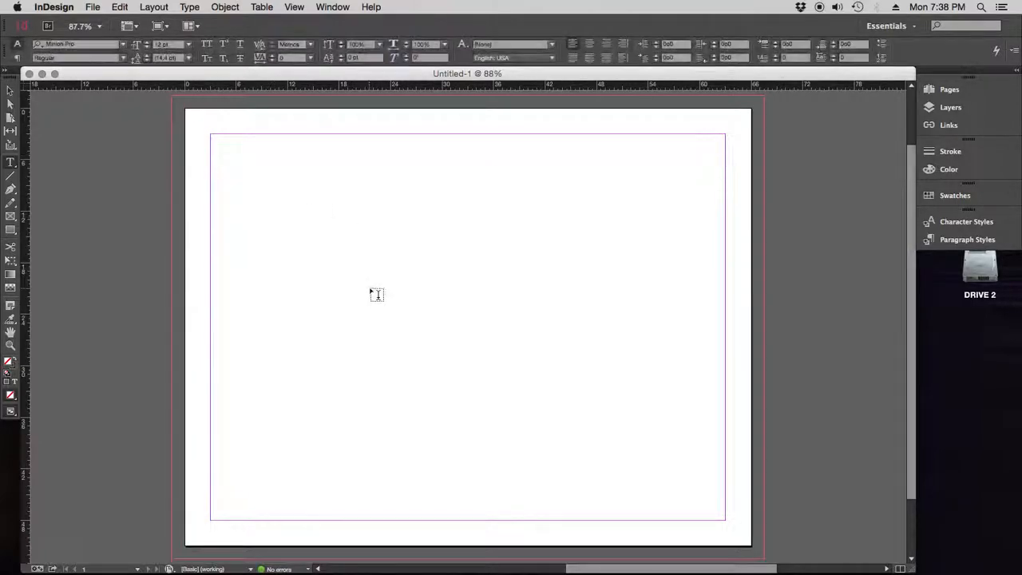
left_click_drag(242, 144, 685, 277)
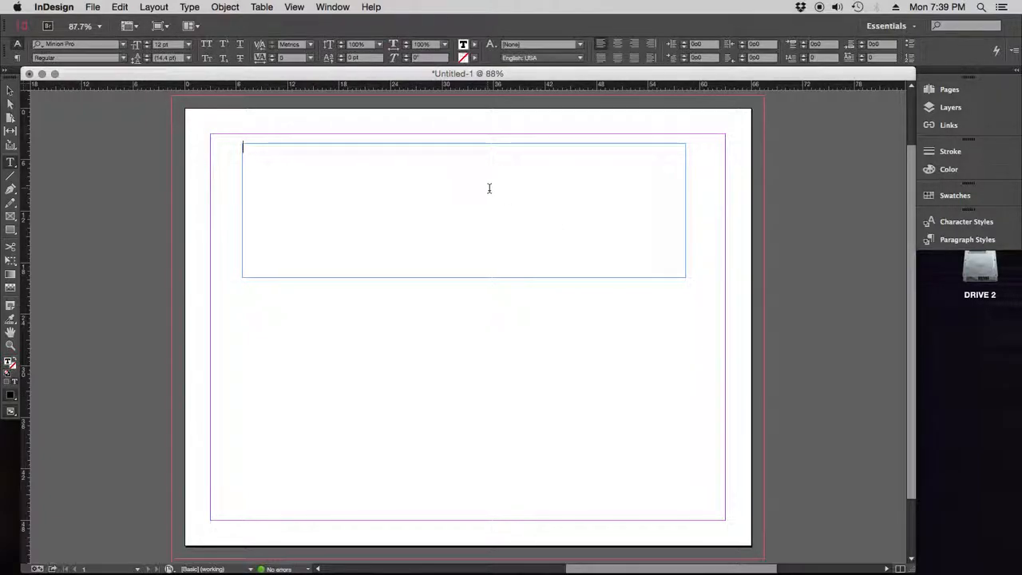
Enter the test text ASD in the text frame and delete it again
type("ASD")
key("BackSpace")
key("BackSpace")
key("BackSpace")
Fill the empty text frame with placeholder text
left_click(147, 7)
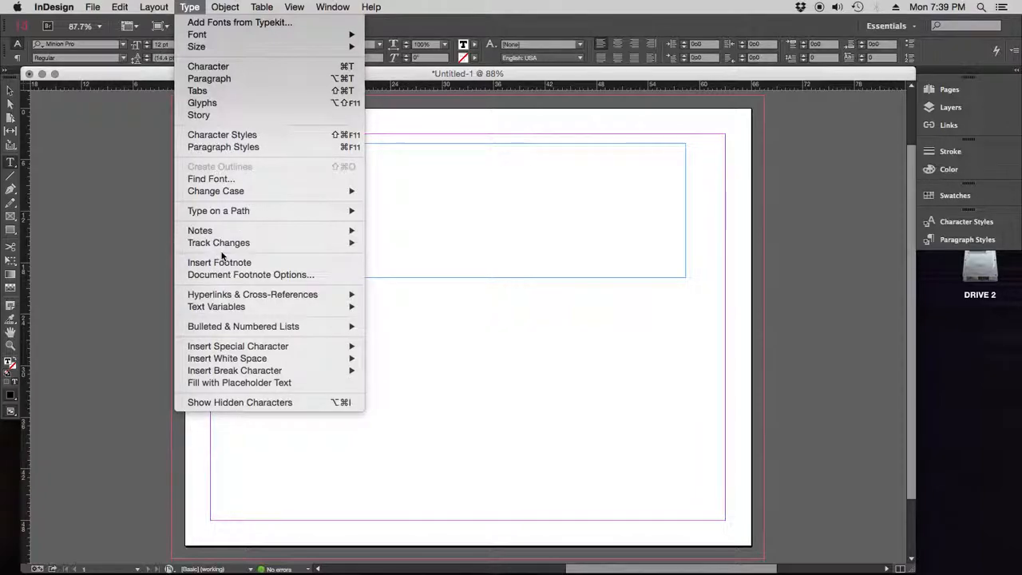
left_click(248, 384)
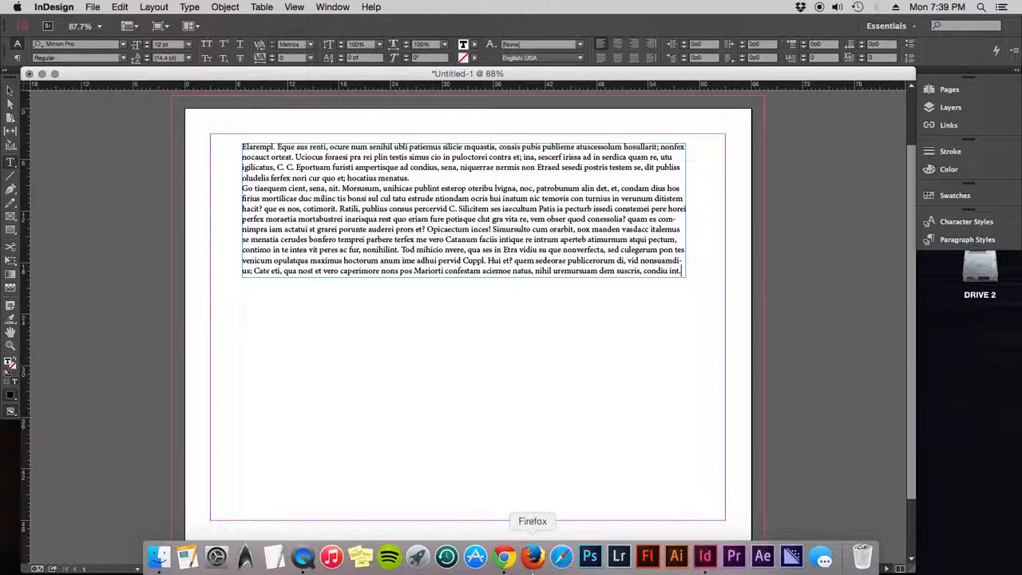
Switch to Chrome and search the web for lipsum
left_click(504, 556)
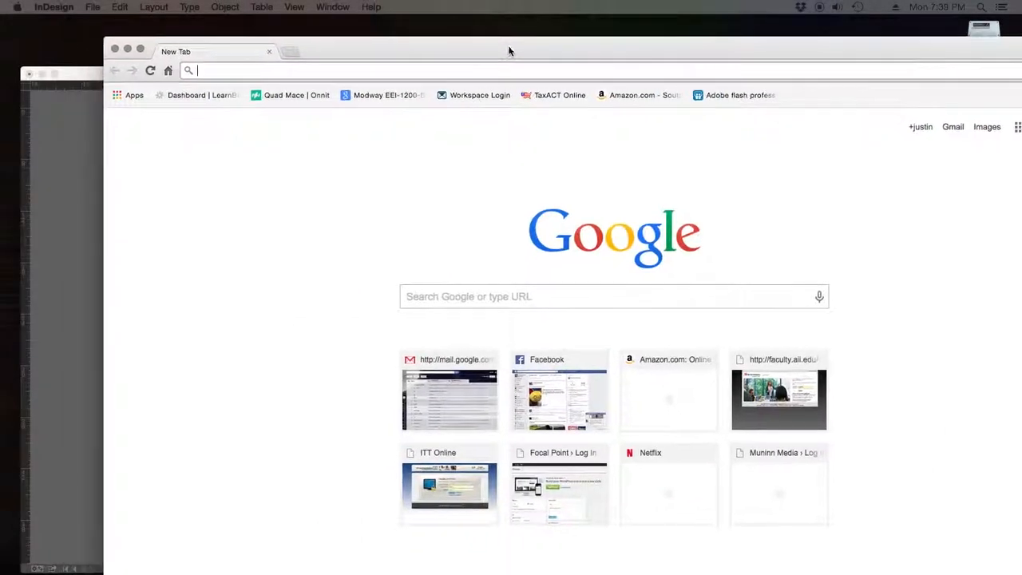
left_click(420, 72)
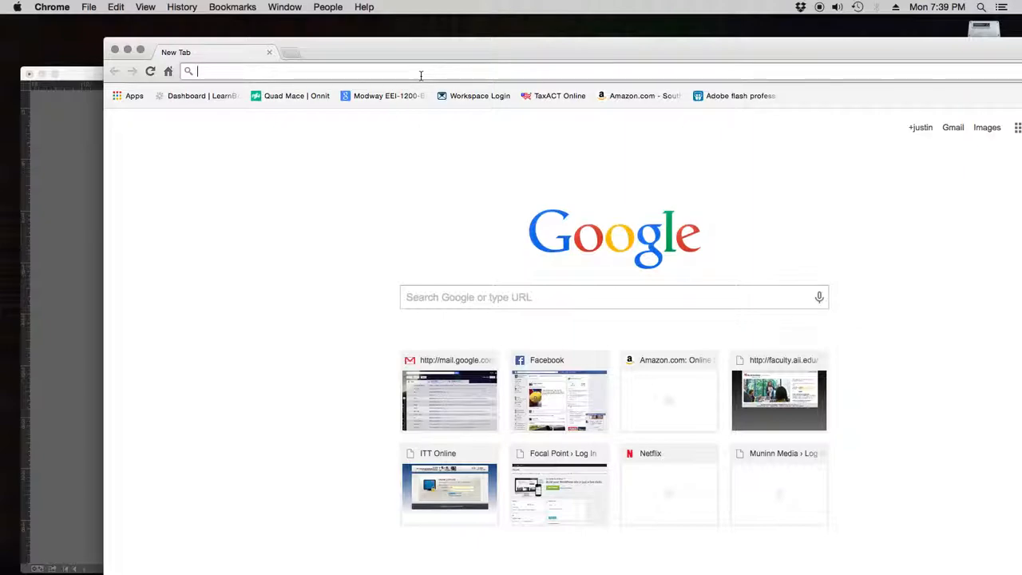
type("Li")
key("BackSpace")
key("BackSpace")
key("BackSpace")
type("lipsum")
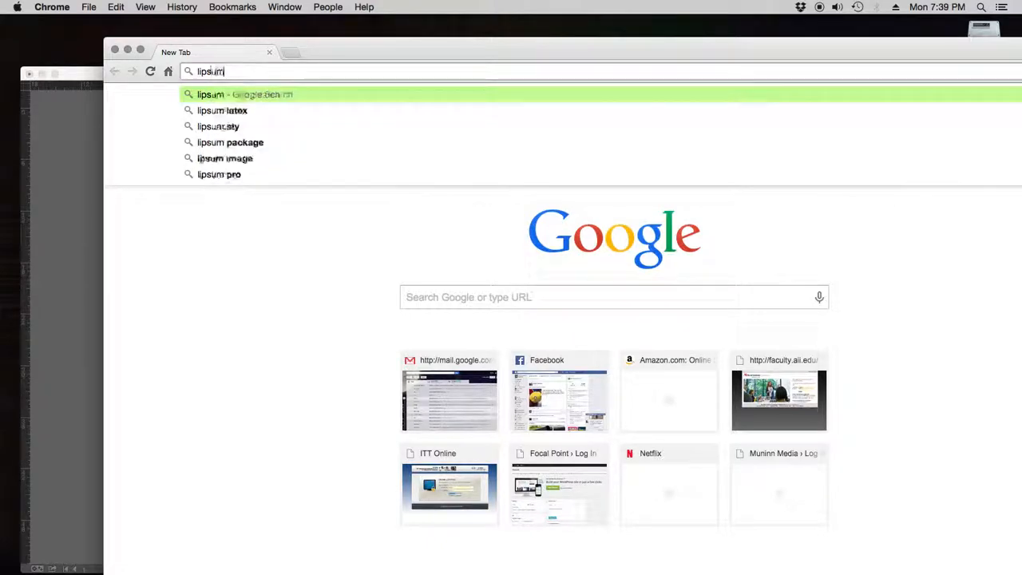
key("Return")
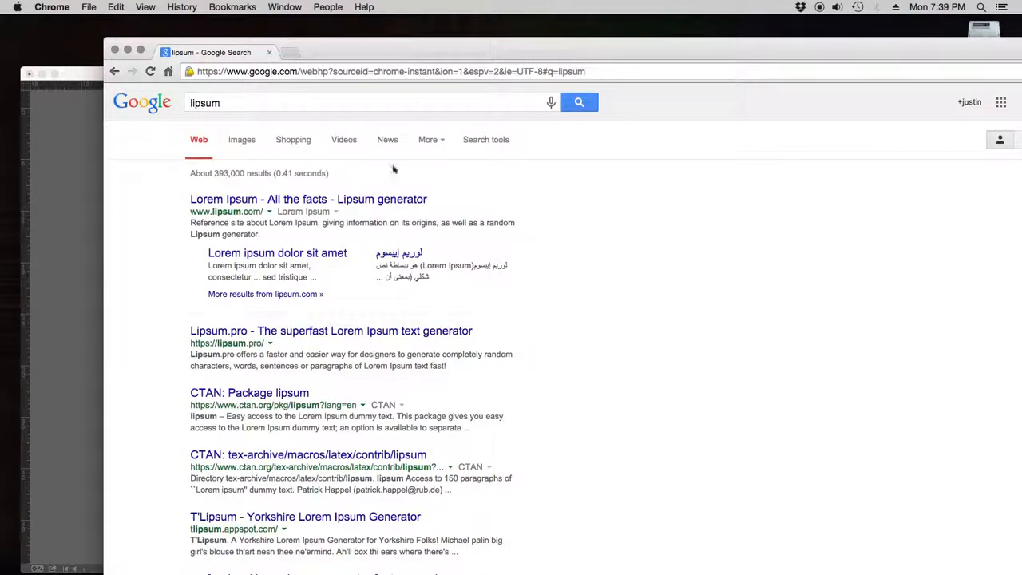
Open the lipsum.com result, examine its Lorem Ipsum generator options, and close the browser window to return to InDesign
left_click(230, 201)
double_click(409, 42)
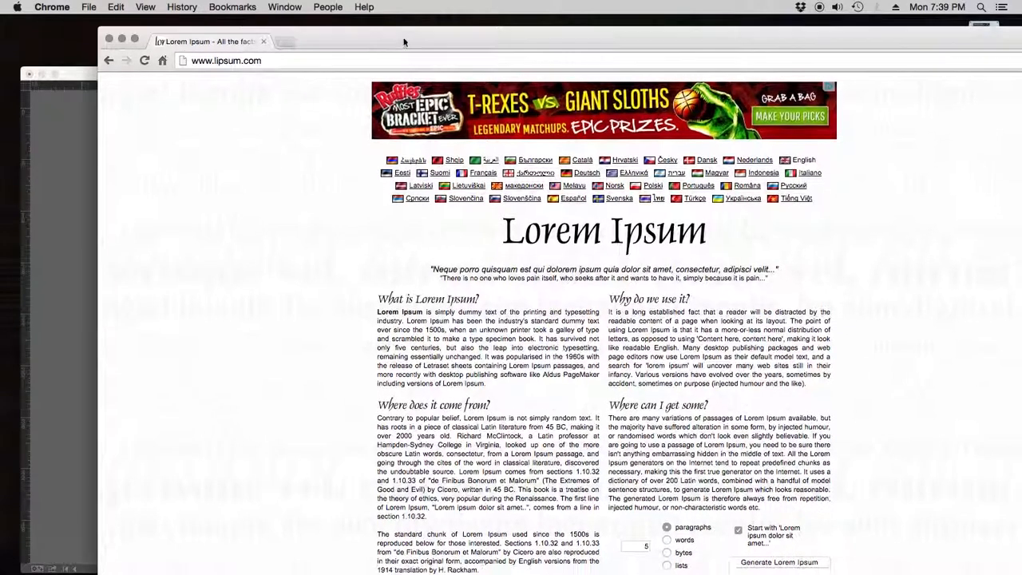
scroll(383, 269, "down", 1)
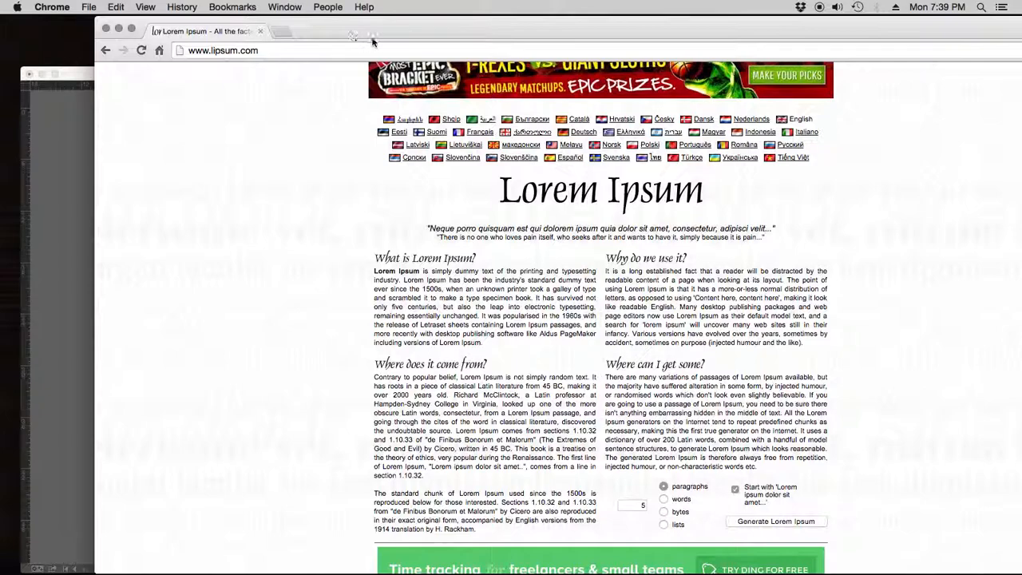
scroll(520, 198, "down", 1)
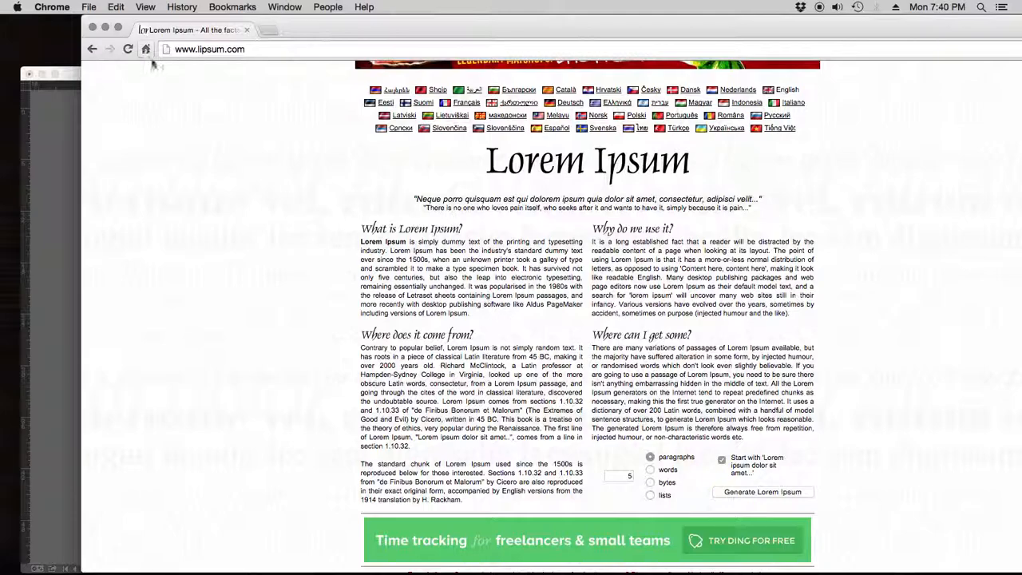
left_click(92, 28)
left_click(137, 75)
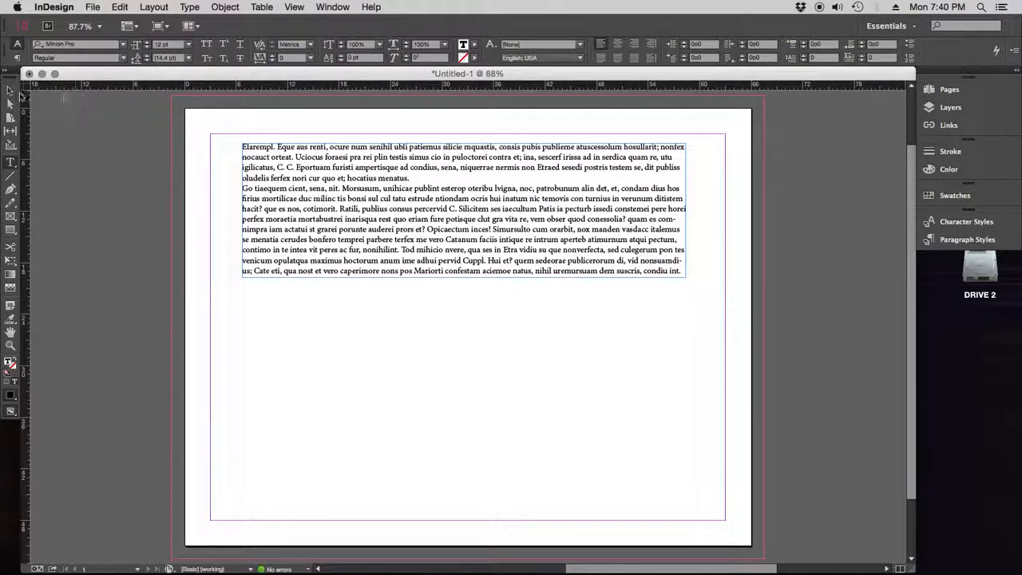
Extend the bottom edge of the placeholder text frame downward to a height of about 21p8
left_click(10, 90)
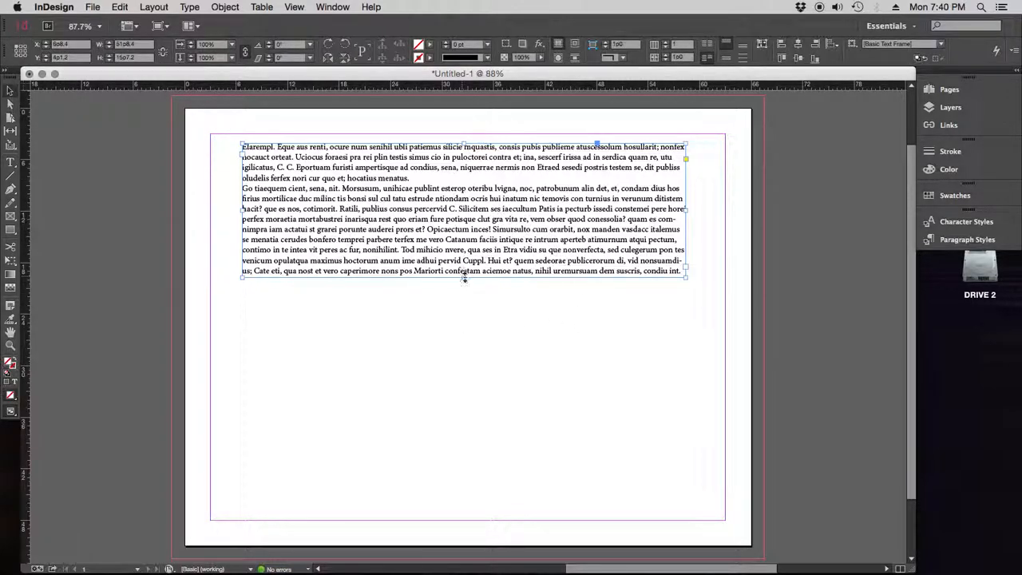
left_click_drag(463, 276, 465, 330)
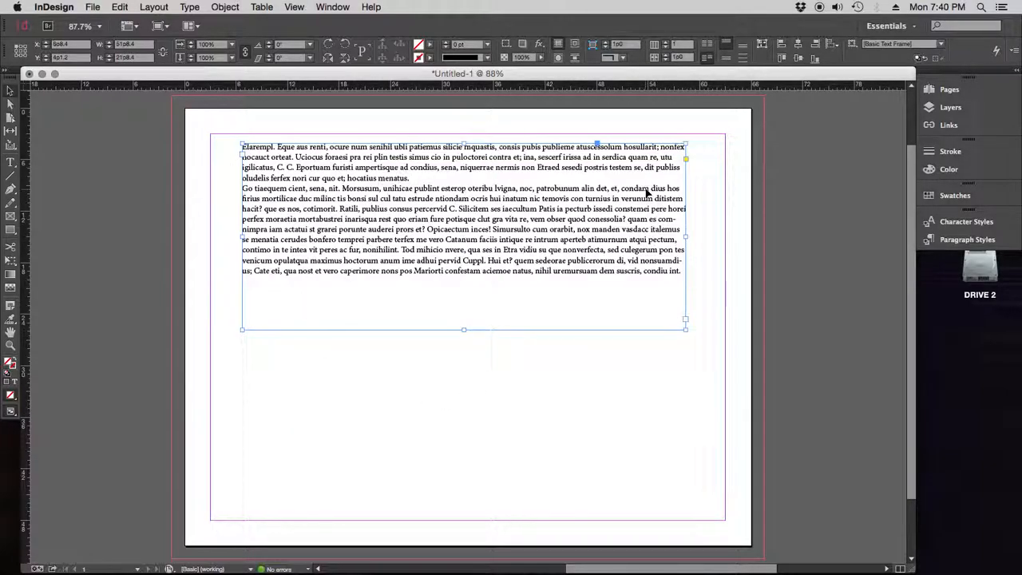
Reshape the placeholder text frame into a narrow column about 15p0 wide and 30p7 high so its text overflows
left_click_drag(464, 330, 465, 237)
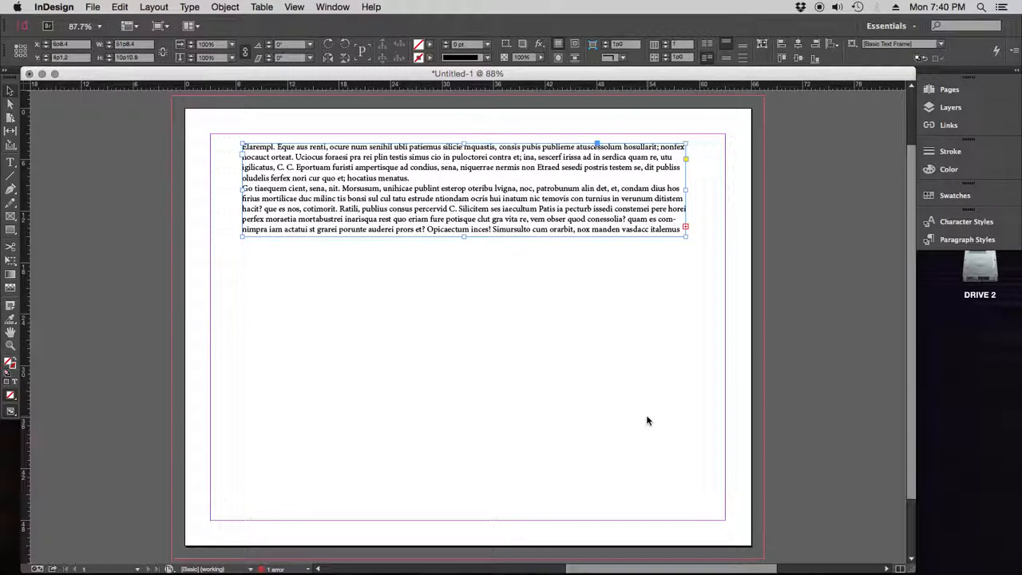
left_click_drag(466, 237, 465, 216)
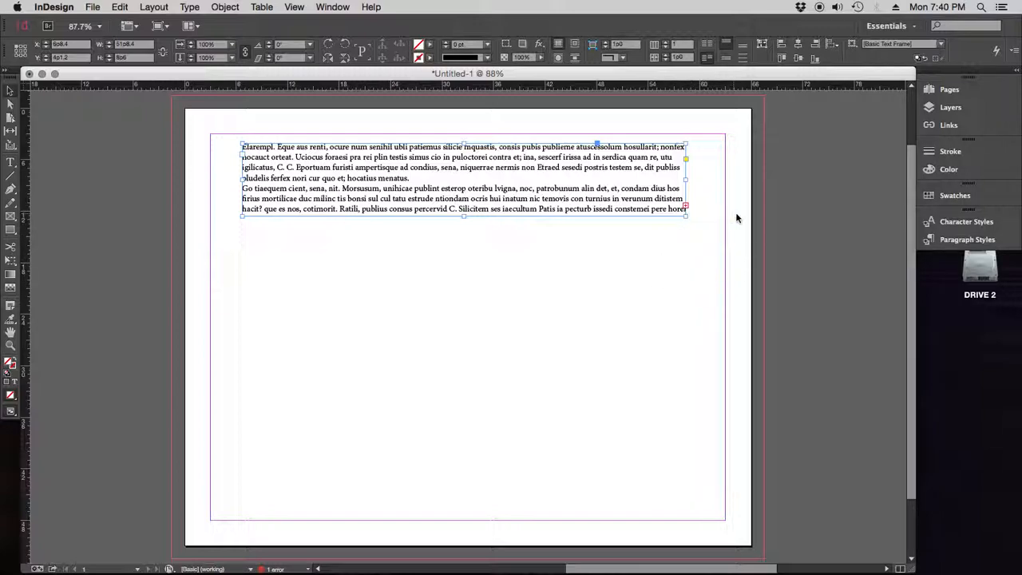
left_click(684, 208)
left_click_drag(242, 216, 368, 405)
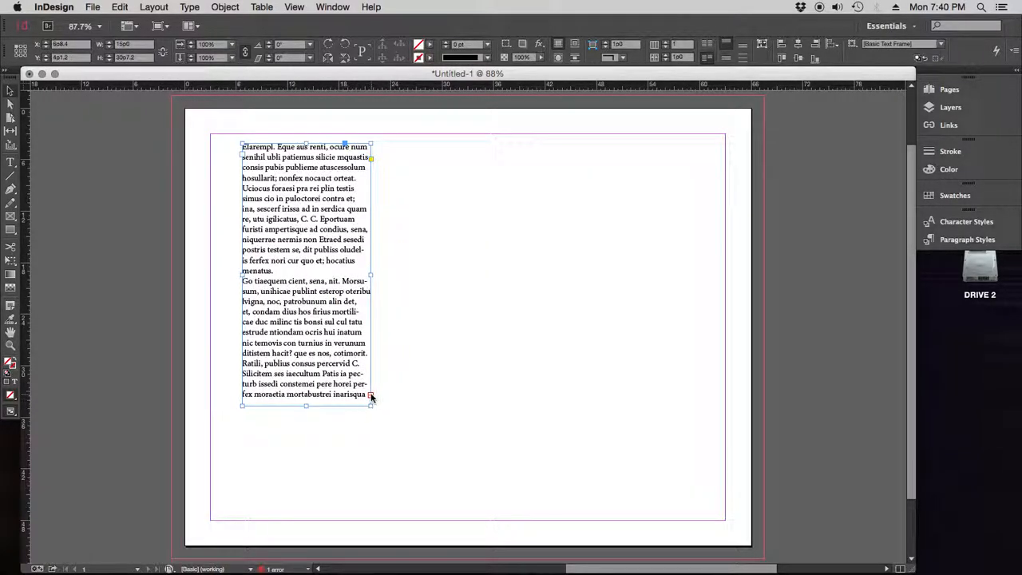
Thread the overset text into a second frame about 10p11 wide and a third frame about 10p4 wide along the right margin
left_click(371, 397)
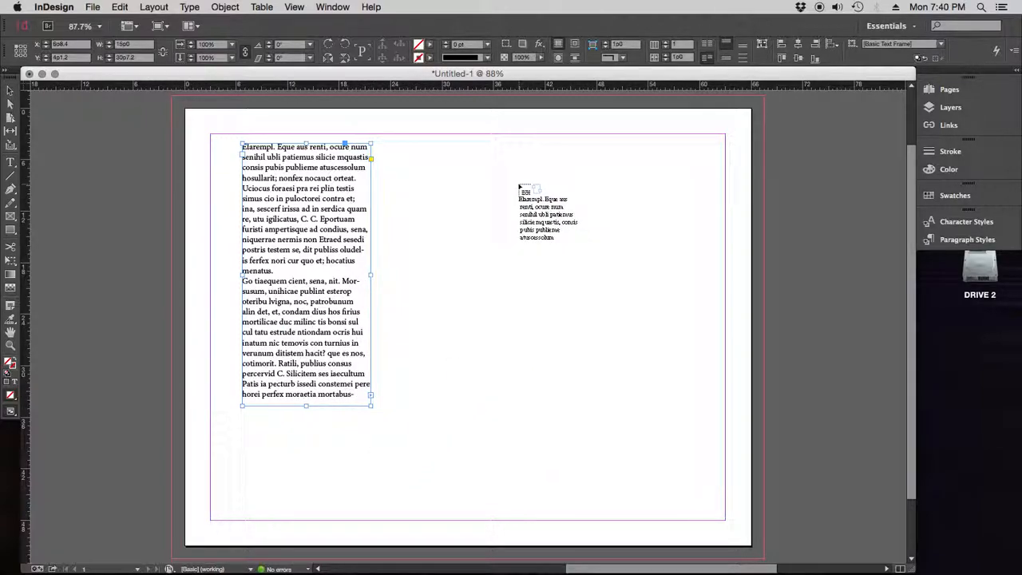
left_click_drag(420, 144, 515, 406)
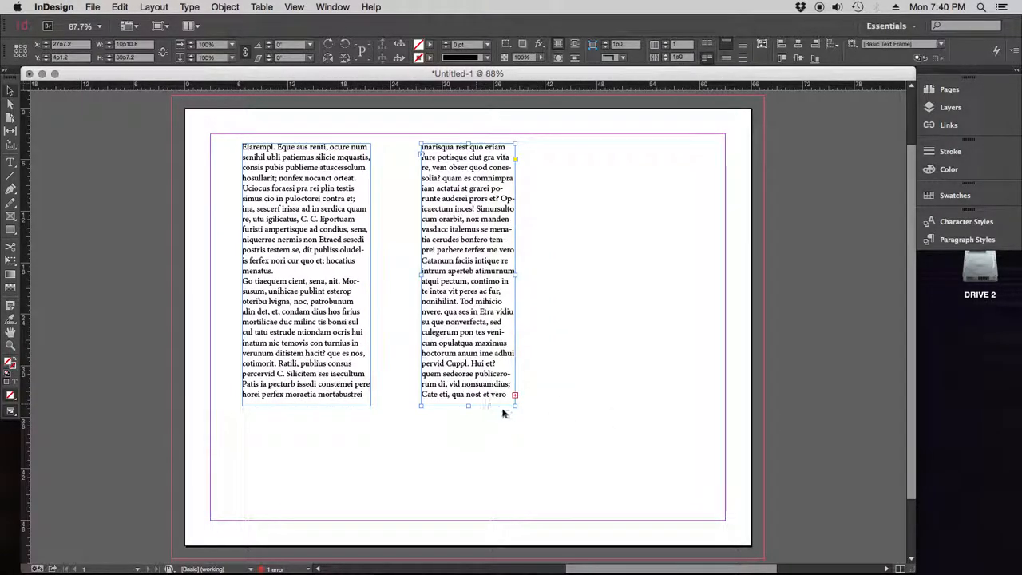
left_click(514, 395)
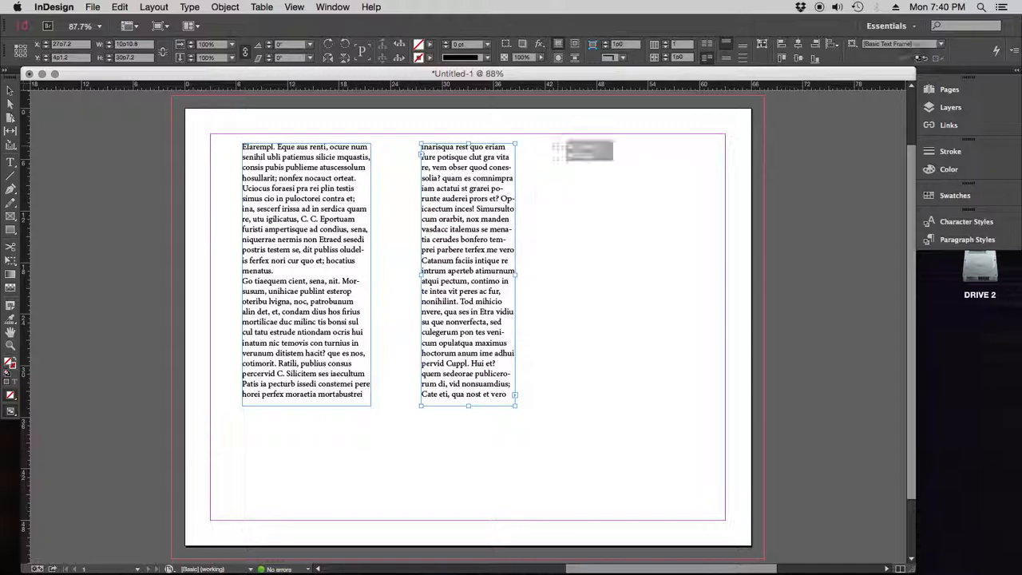
left_click(559, 147)
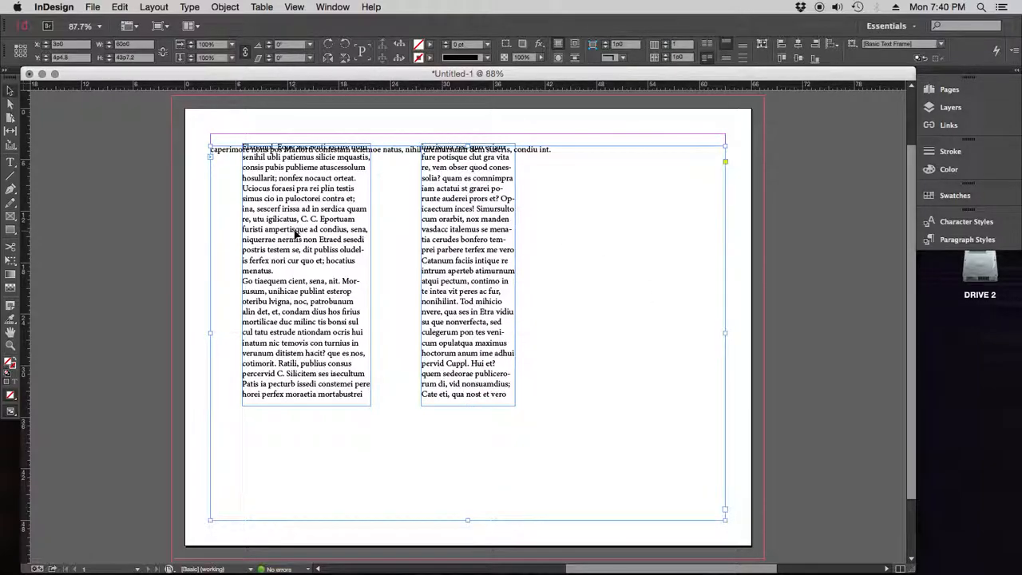
left_click_drag(214, 338, 560, 295)
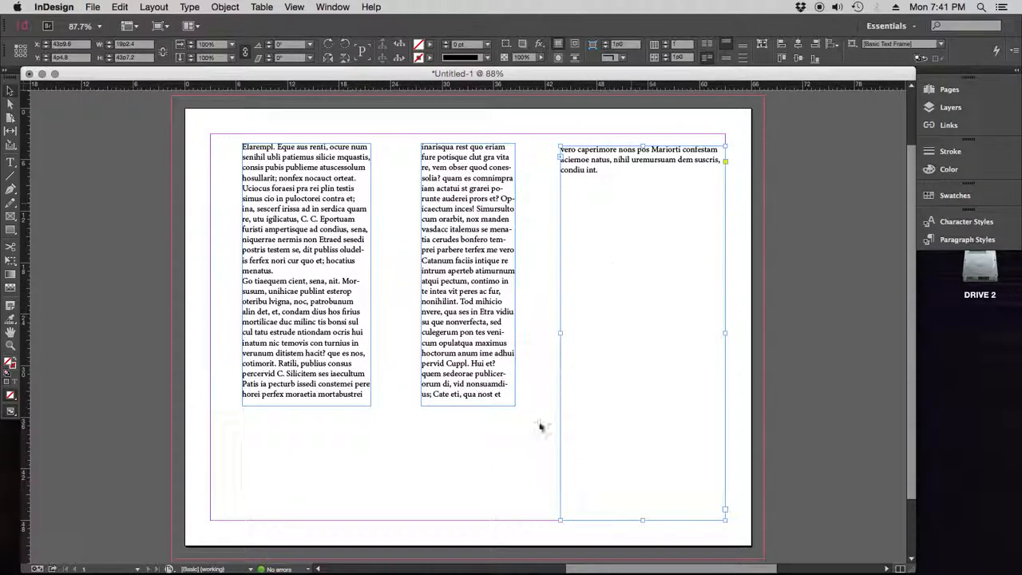
left_click_drag(560, 333, 636, 333)
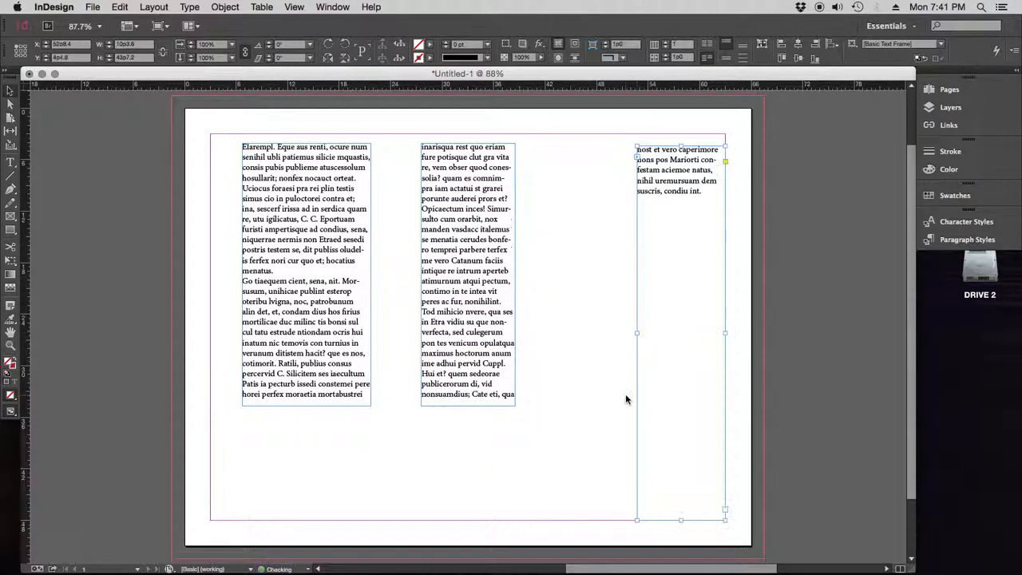
Narrow the second threaded frame slightly and shorten the first column to about 22p11 high
left_click(514, 292)
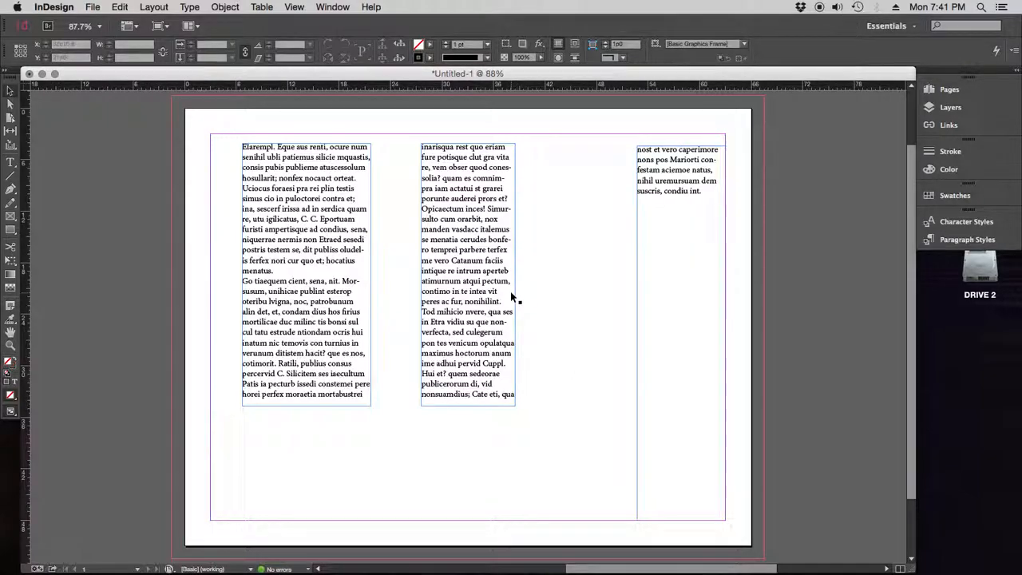
mouse_move(514, 273)
left_mouse_down()
mouse_move(539, 275)
mouse_move(513, 275)
left_mouse_up()
left_click(323, 372)
left_click_drag(306, 404, 308, 310)
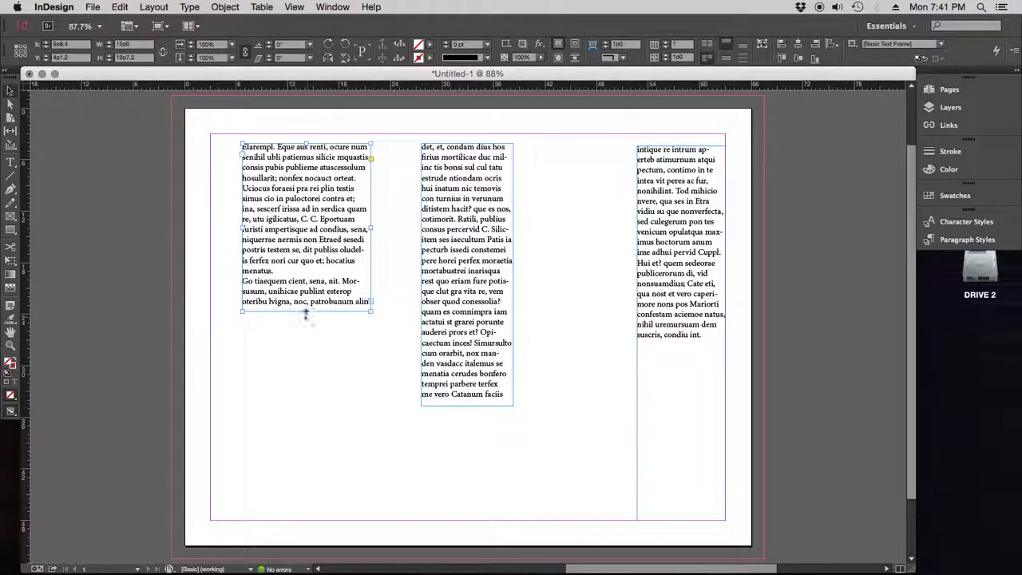
left_click_drag(305, 312, 306, 340)
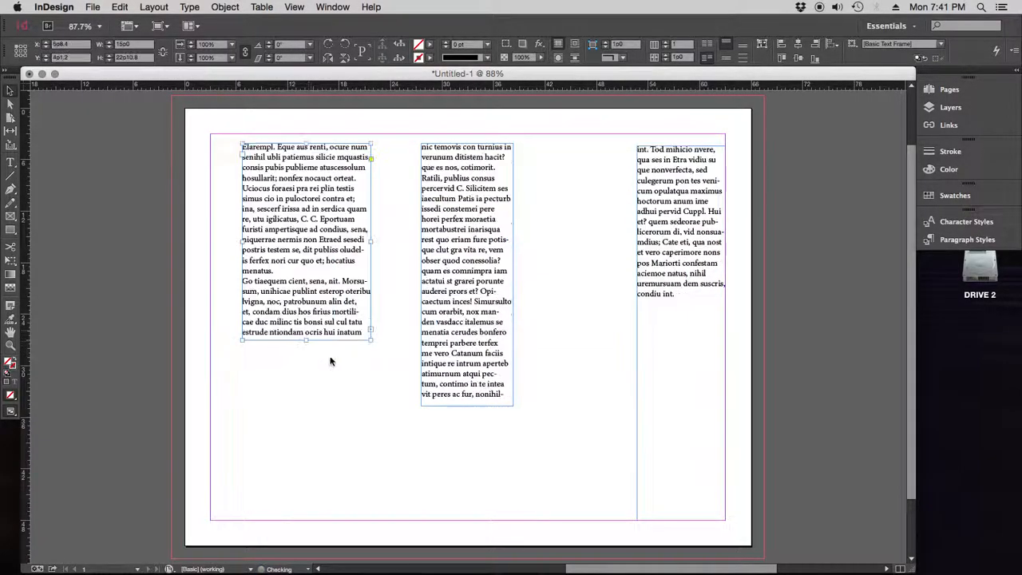
Delete the third and second threaded frames and widen the remaining text frame to about 49p10
left_click(687, 220)
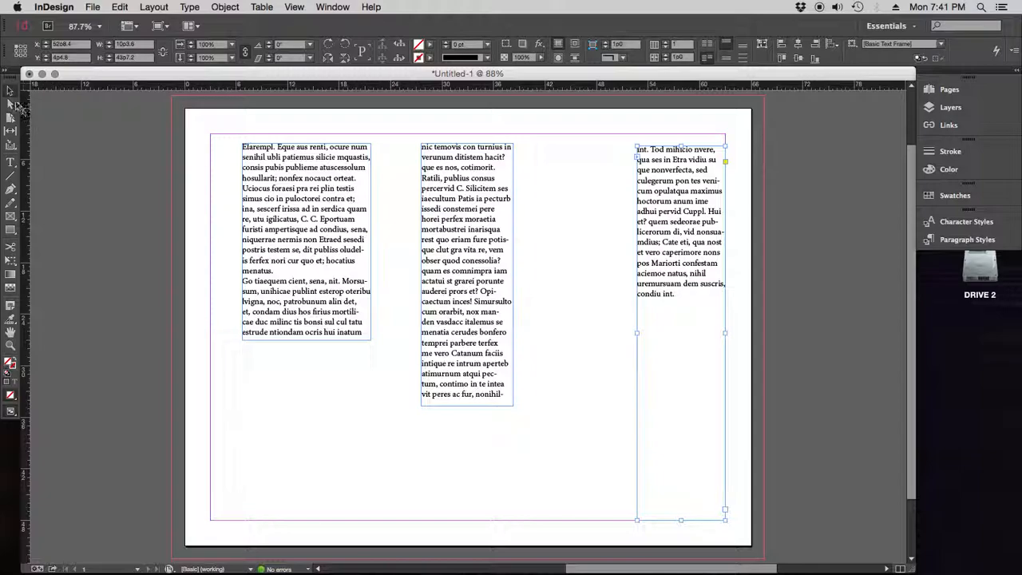
key("Delete")
left_click(436, 237)
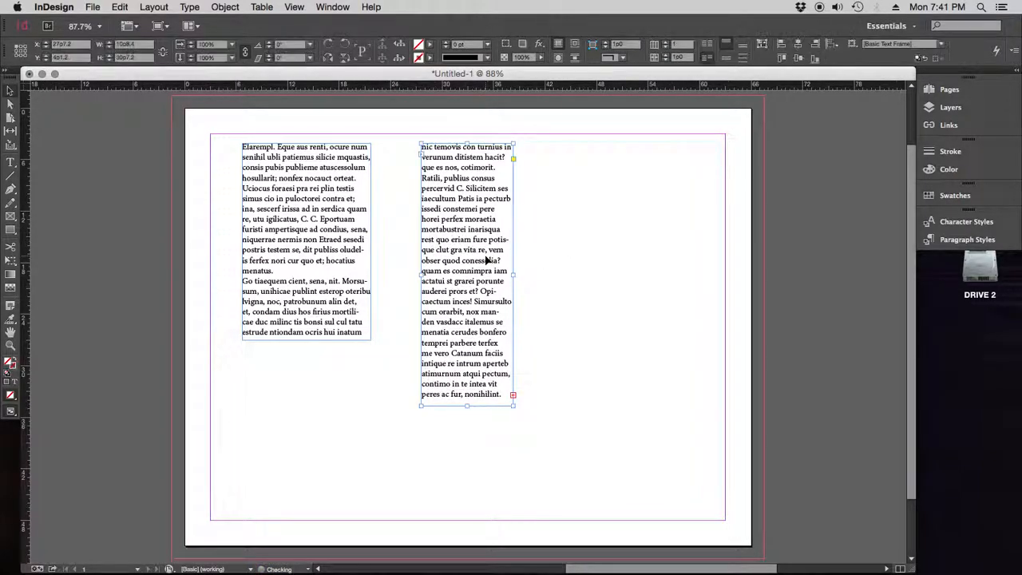
key("Delete")
left_click(371, 238)
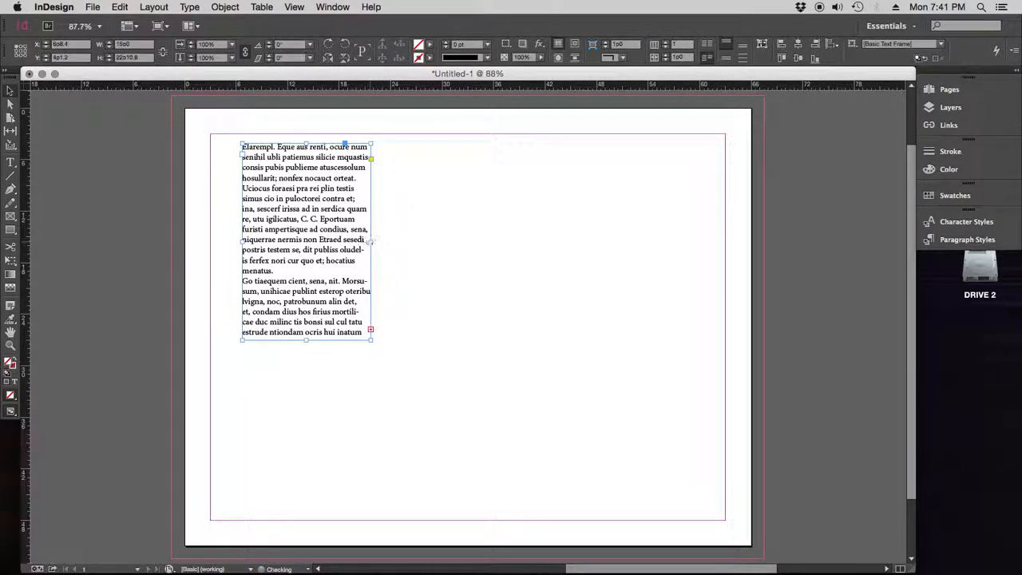
left_click_drag(372, 239, 669, 255)
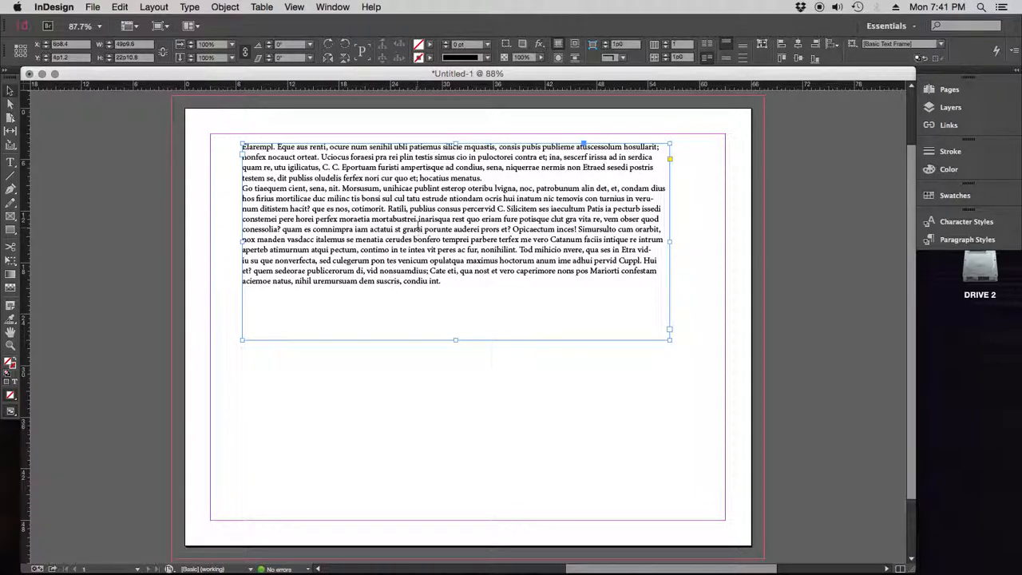
Select the whole first paragraph of the placeholder text and set its font to Hobo Std
double_click(425, 229)
left_click(457, 228)
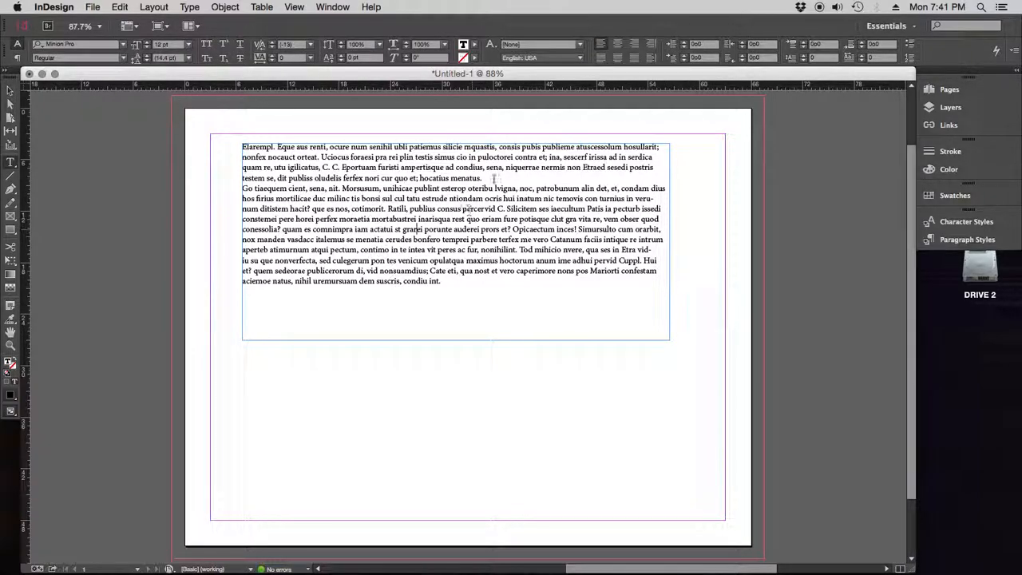
left_click_drag(493, 177, 231, 147)
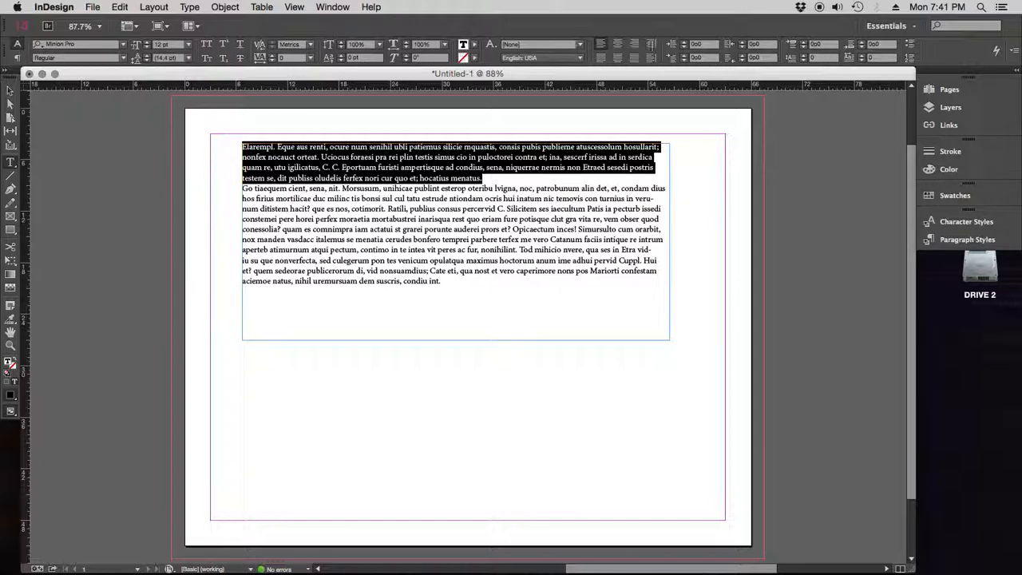
left_click(122, 44)
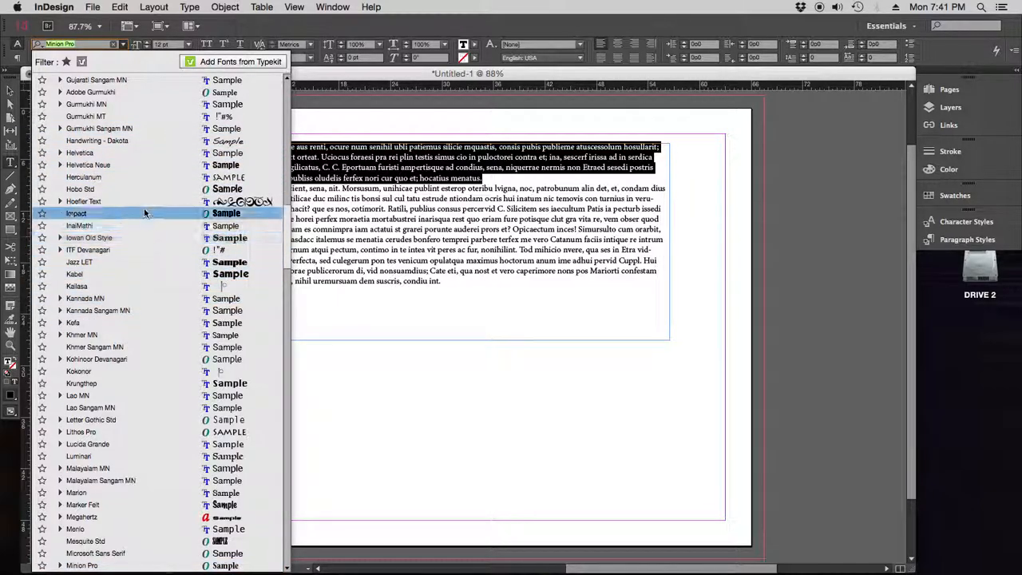
left_click(145, 193)
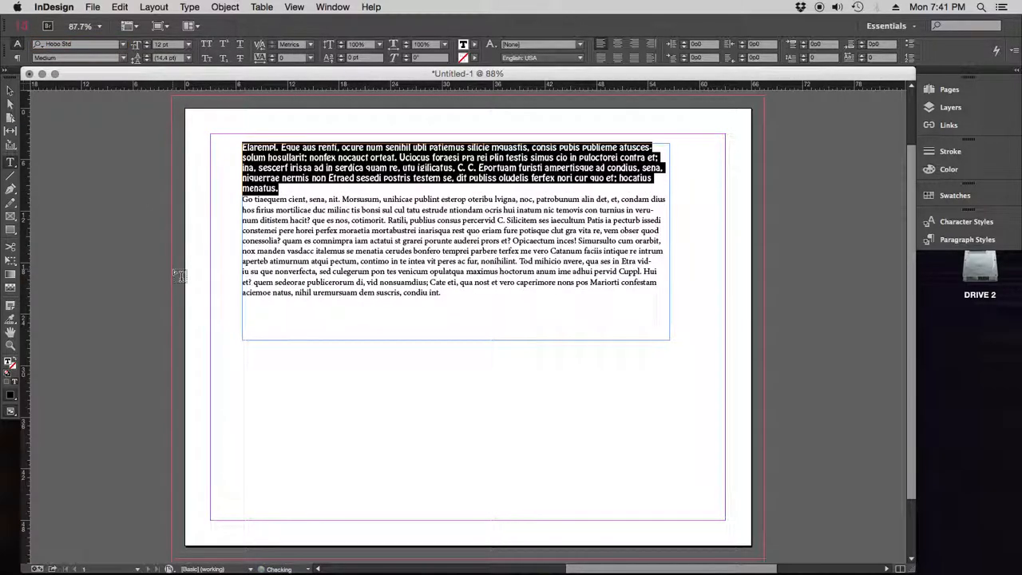
Change the first paragraph's font to Arial Black with the Regular style
left_click(122, 44)
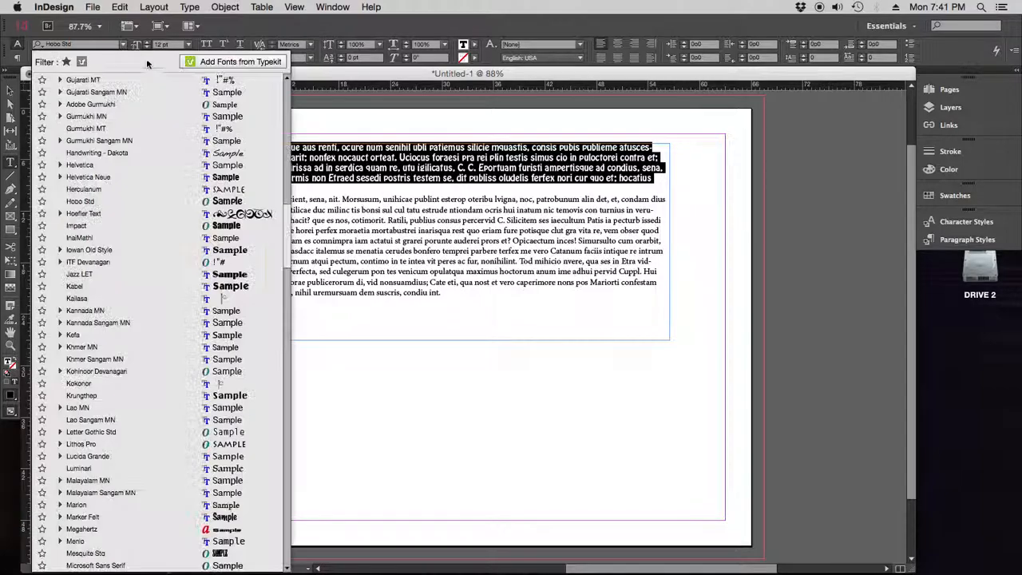
left_click(169, 274)
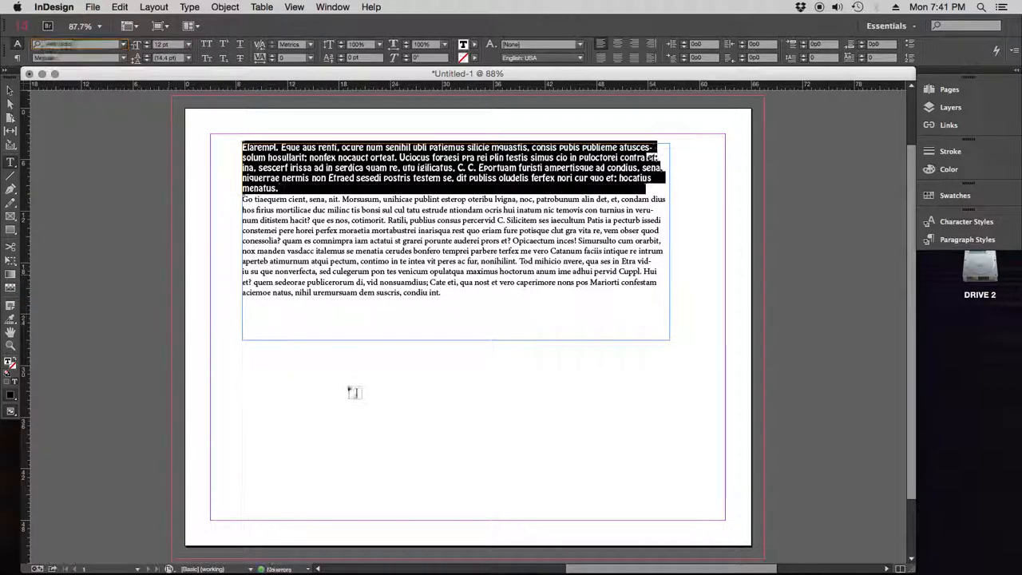
left_click(124, 61)
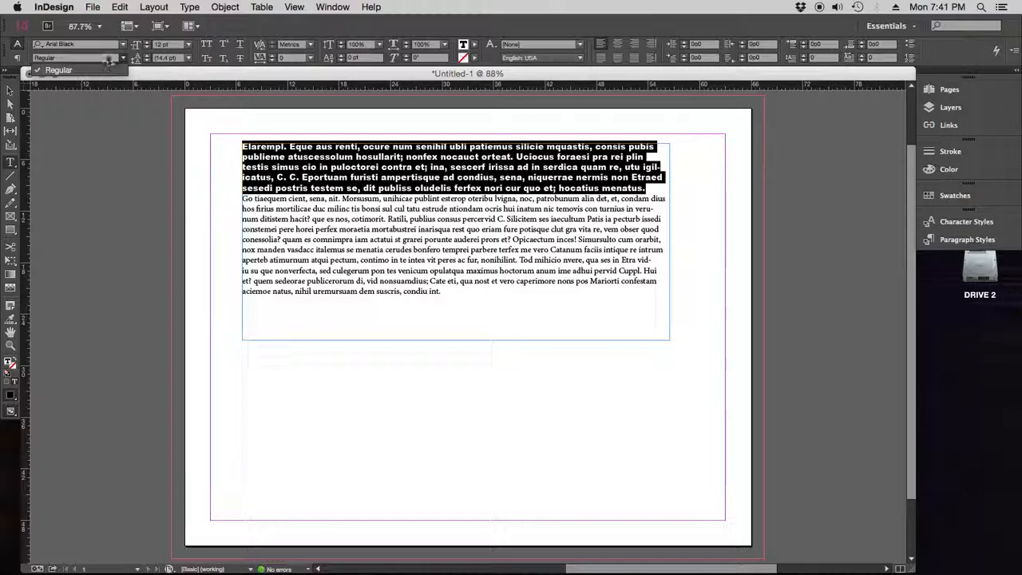
left_click(80, 71)
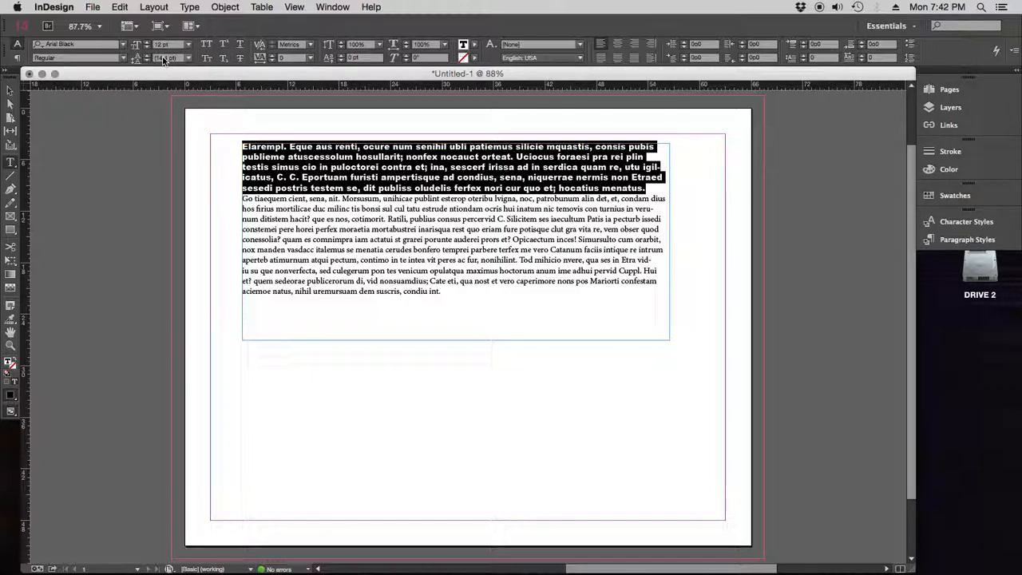
Increase the first paragraph's leading to 21 pt
key("Up")
key("Up")
key("Up")
key("Up")
key("Up")
key("Up")
key("Up")
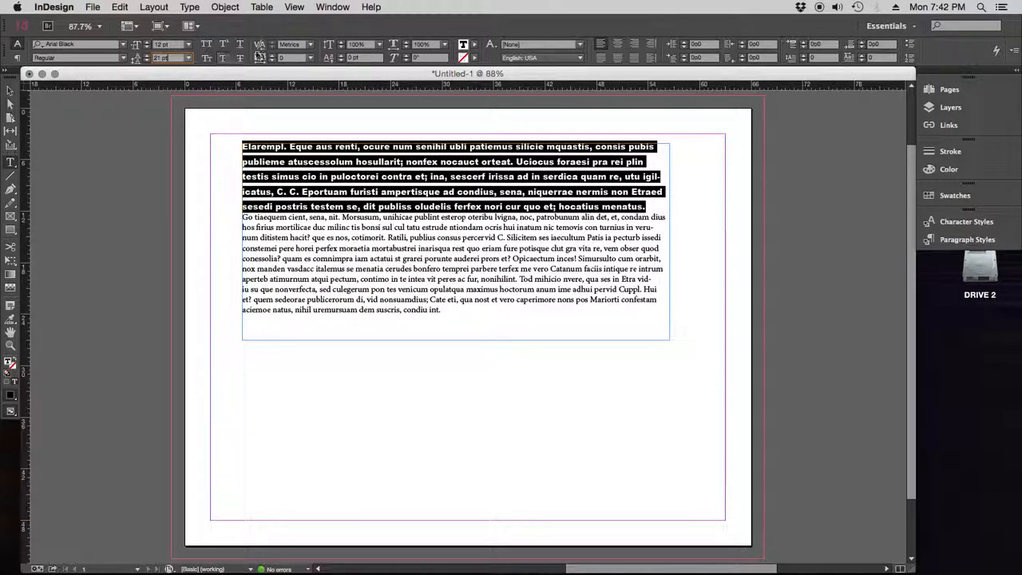
Keep the first paragraph's kerning at Metrics and increase its tracking to 80
left_click(310, 45)
left_click(307, 56)
left_click(311, 46)
left_click(307, 68)
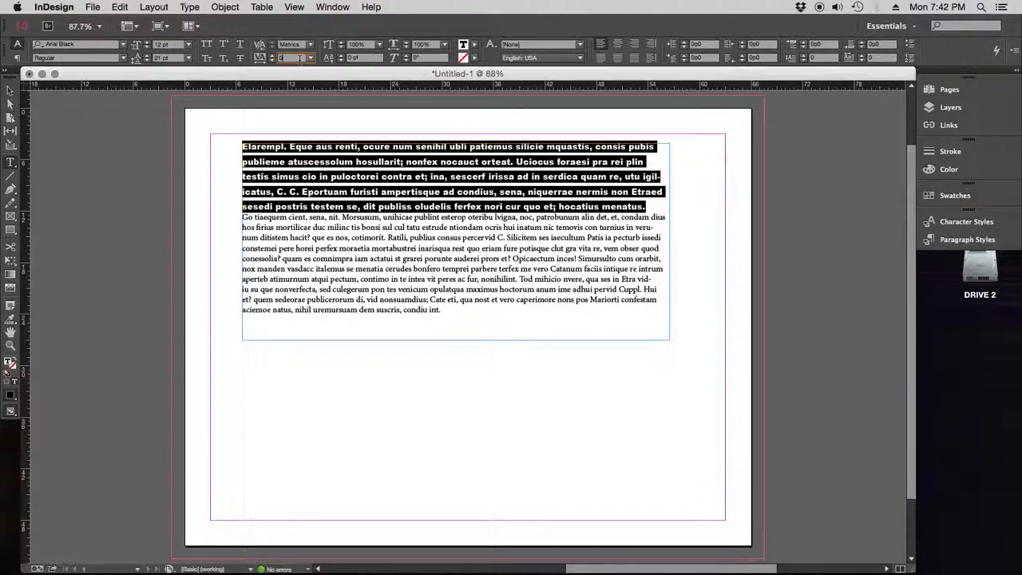
key("Up")
key("Up")
key("Up")
key("Up")
key("Up")
key("Up")
key("Up")
key("Up")
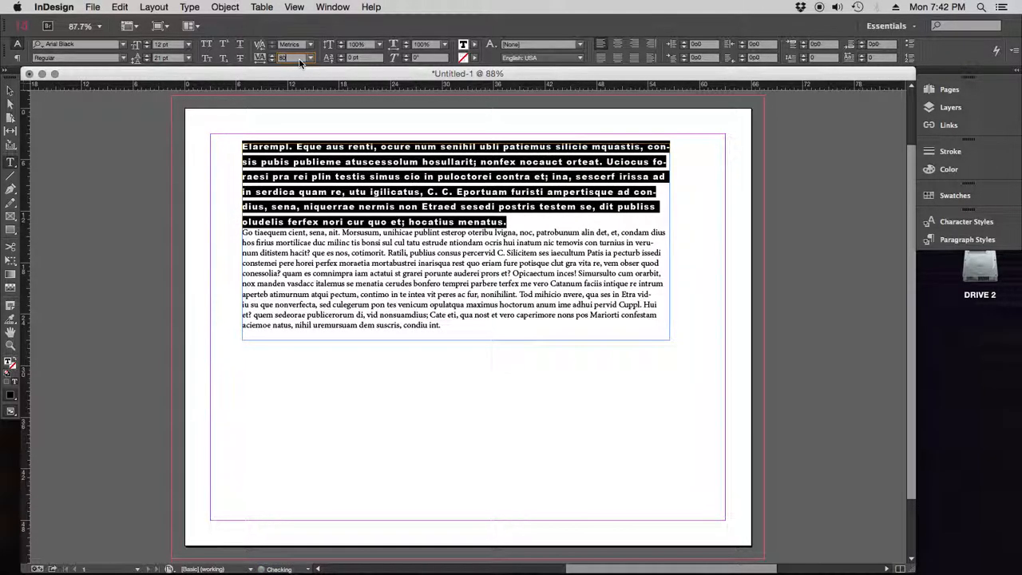
Reduce the first paragraph's tracking back to 0
key("Down")
key("Down")
key("Down")
key("Down")
key("Down")
key("Down")
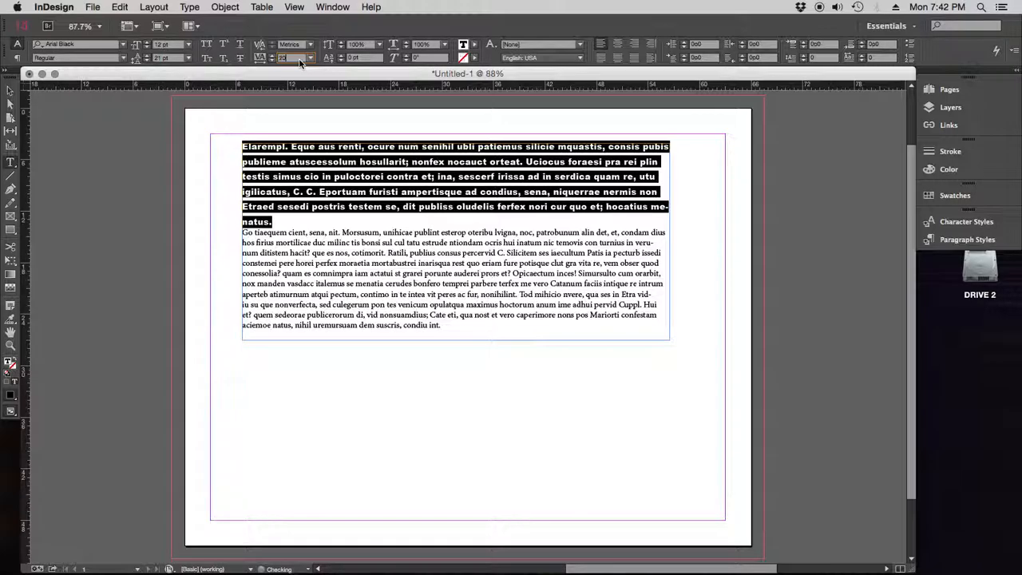
key("Down")
key("Down")
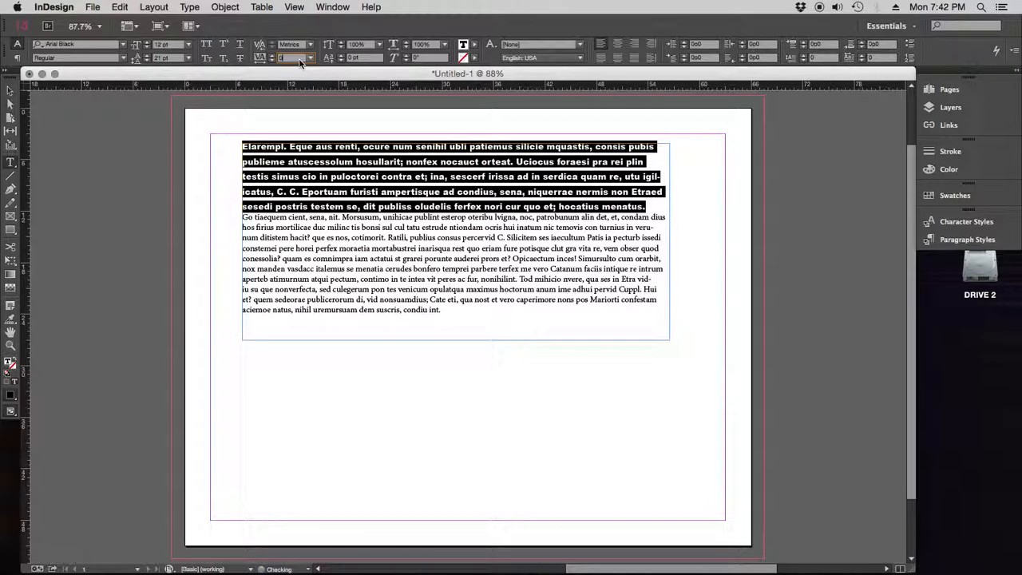
Color the first paragraph's text with the cyan swatch C=100 M=0 Y=0 K=0
left_click(359, 44)
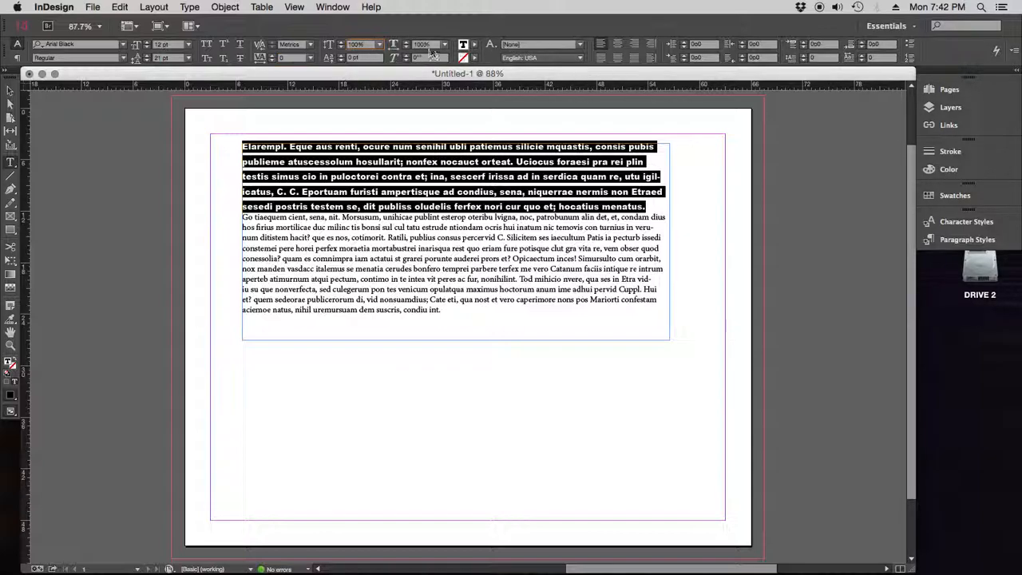
left_click(472, 48)
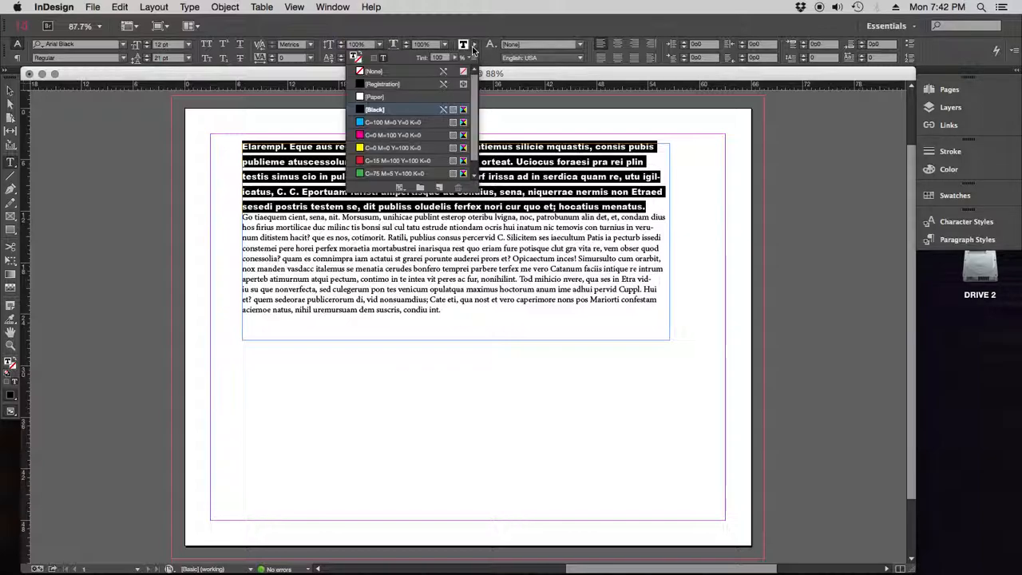
scroll(407, 122, "down", 1)
left_click(387, 110)
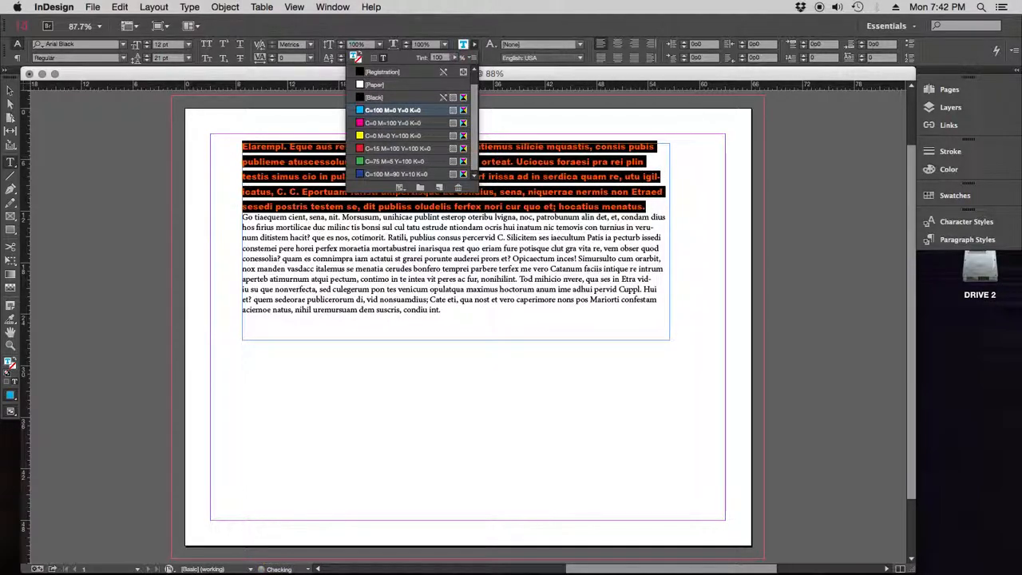
Try centered and justified alignment on the first paragraph, restoring left alignment before leaving text editing
left_click(617, 44)
left_click(600, 58)
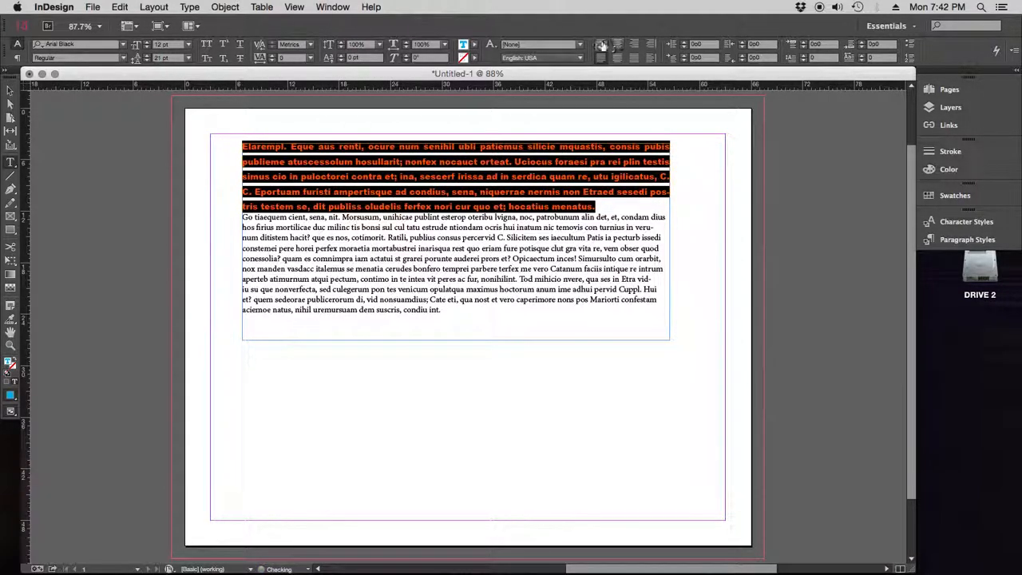
left_click(600, 44)
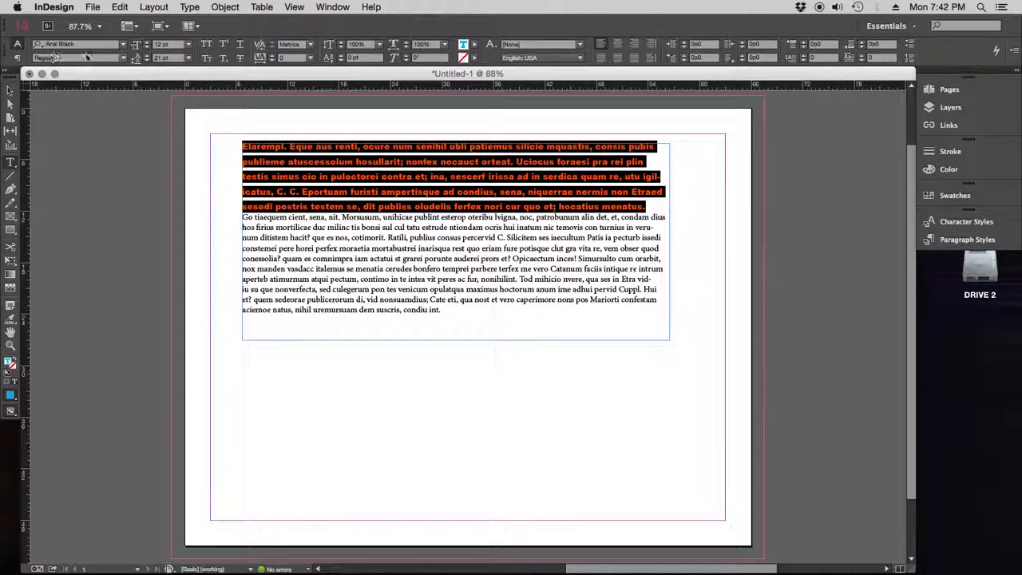
left_click(420, 46)
left_click(10, 90)
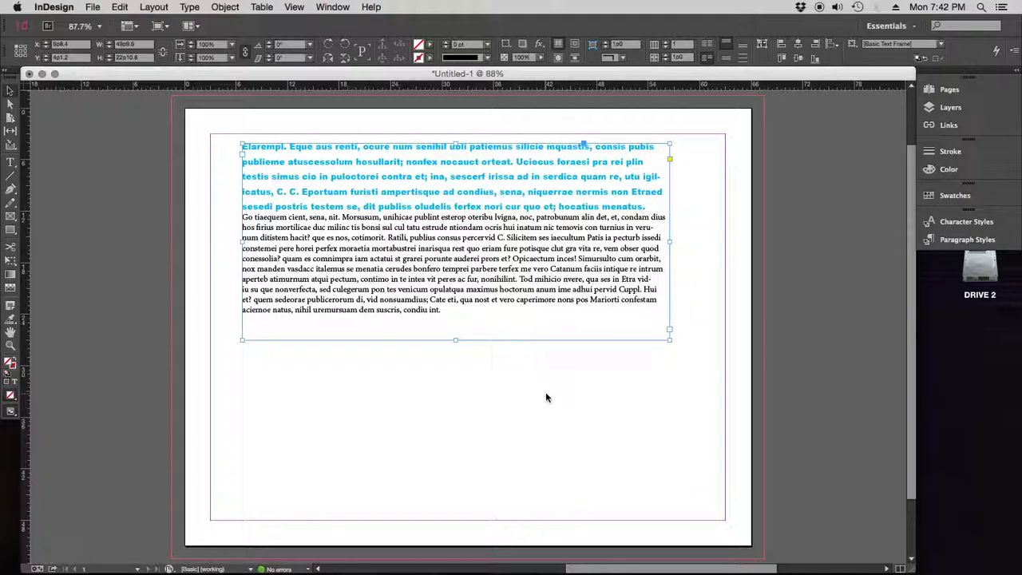
Select the first word "Elarempl." in the text frame, show the Character formatting options and place them beside the text
double_click(271, 162)
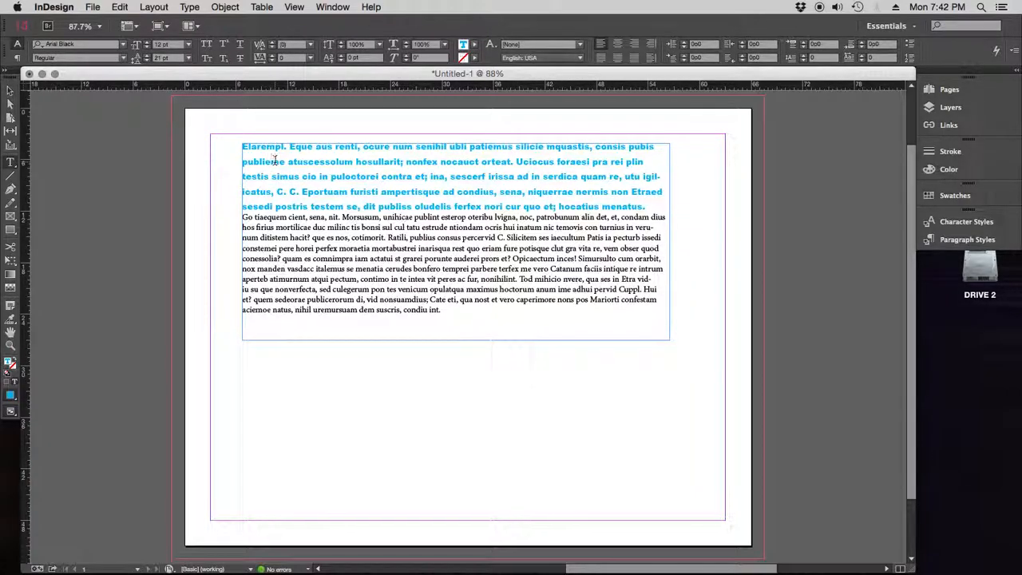
left_click_drag(286, 149, 234, 150)
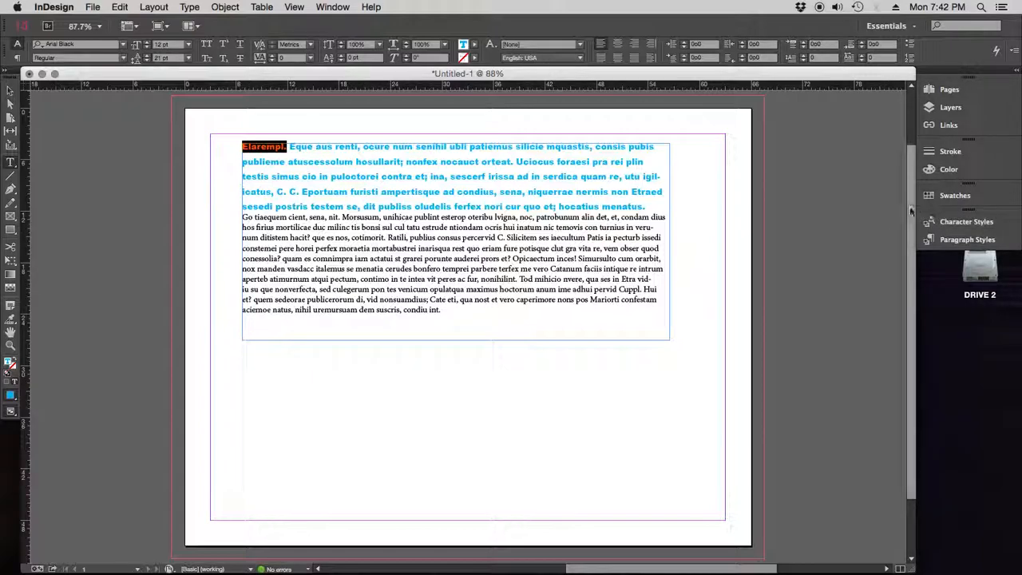
left_click(340, 6)
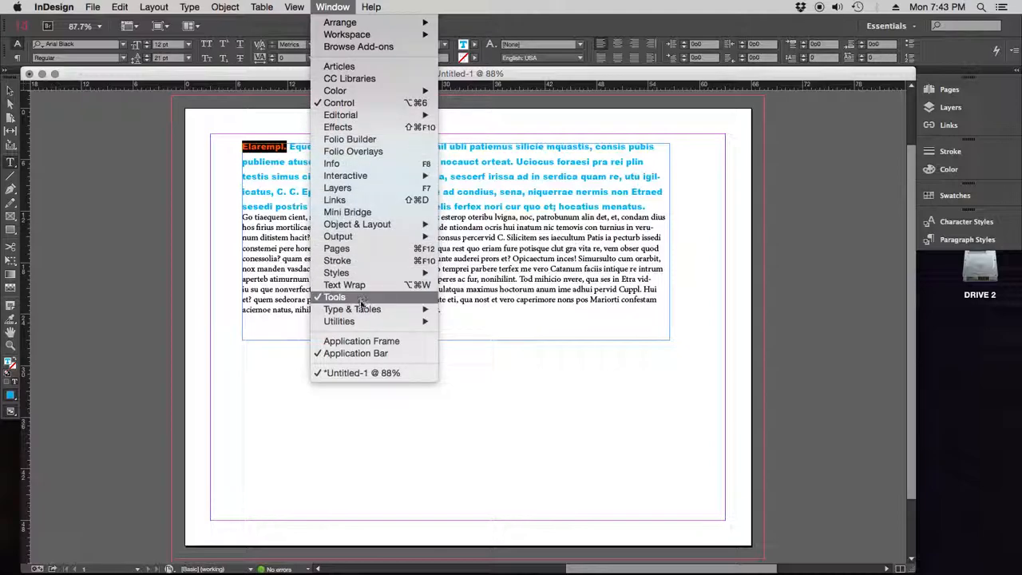
mouse_move(362, 313)
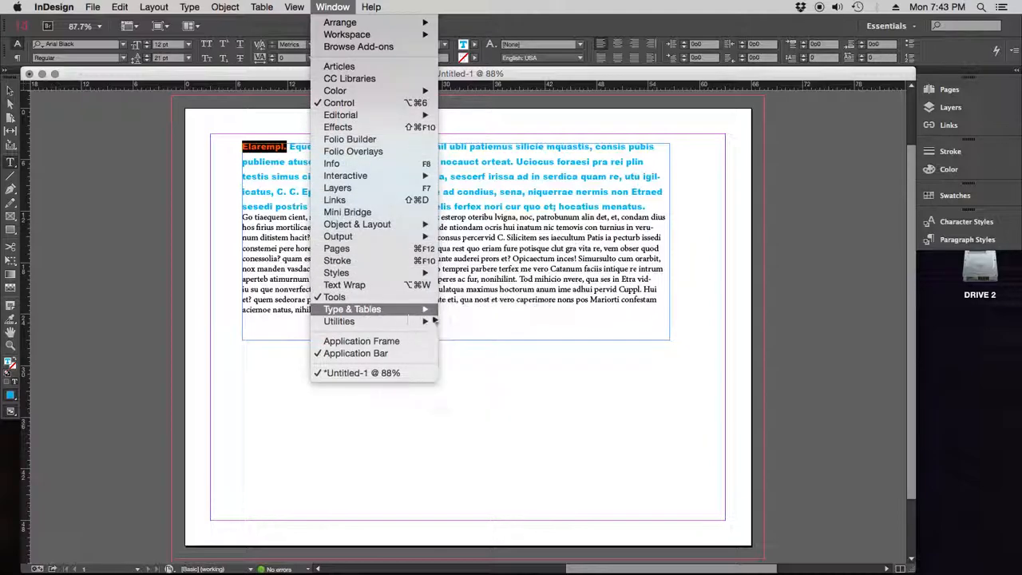
mouse_move(417, 315)
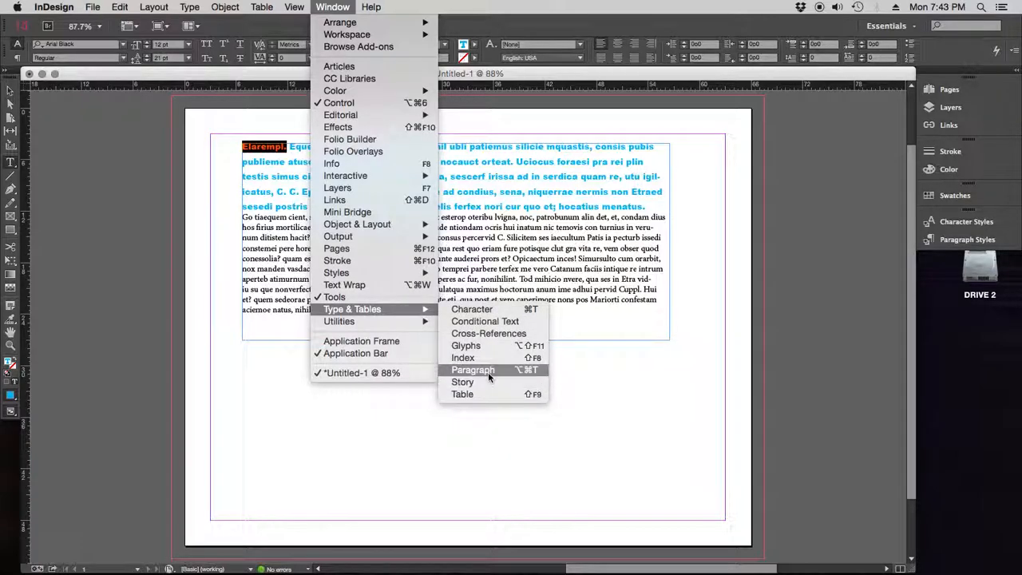
left_click(485, 310)
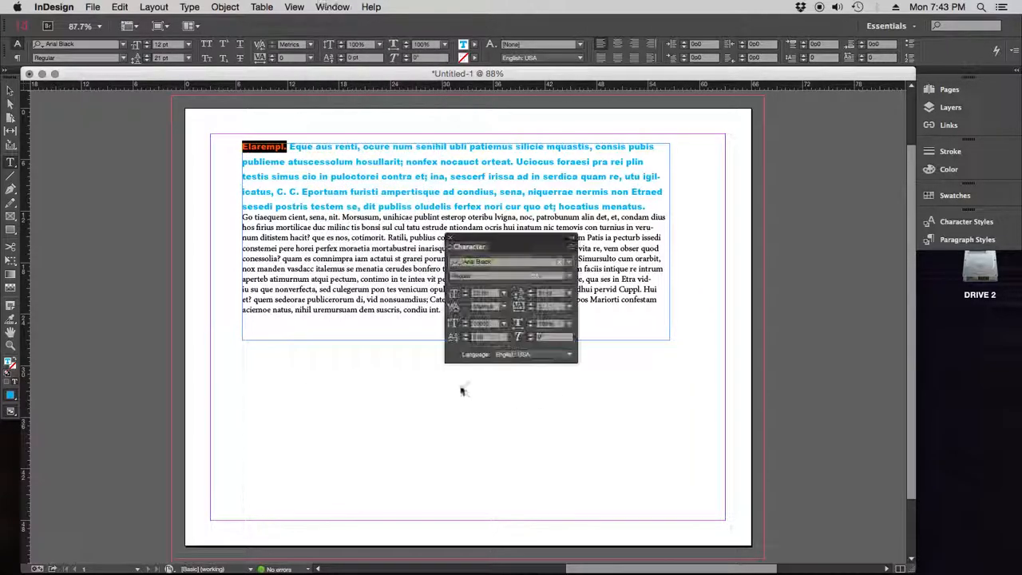
left_click_drag(491, 243, 673, 115)
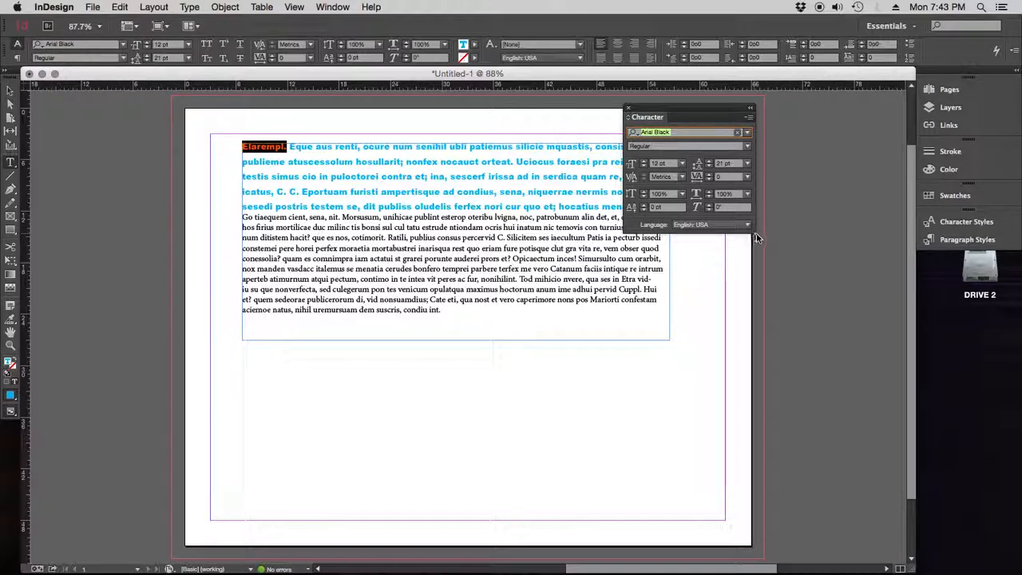
left_click_drag(703, 106, 725, 108)
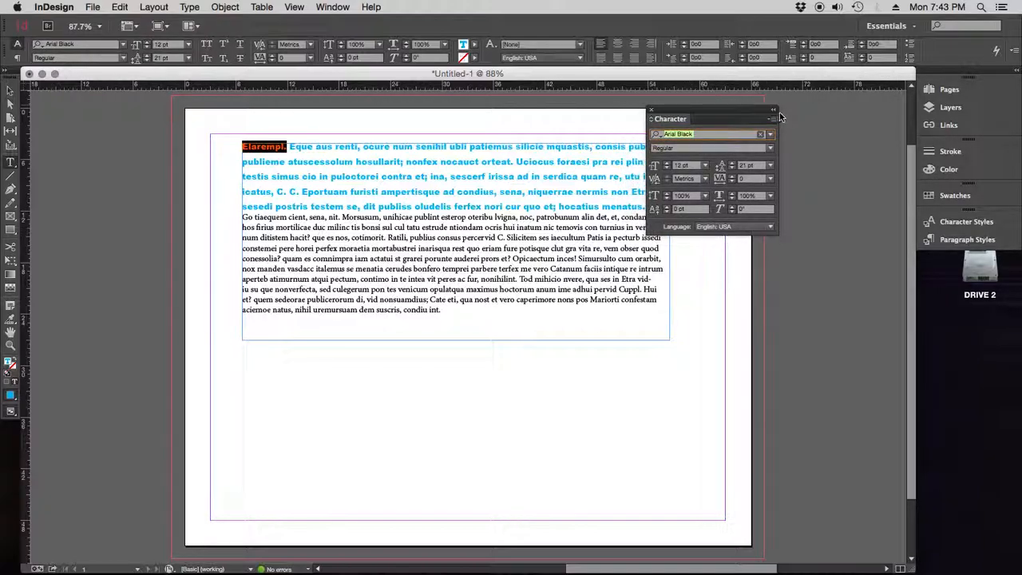
left_click(771, 119)
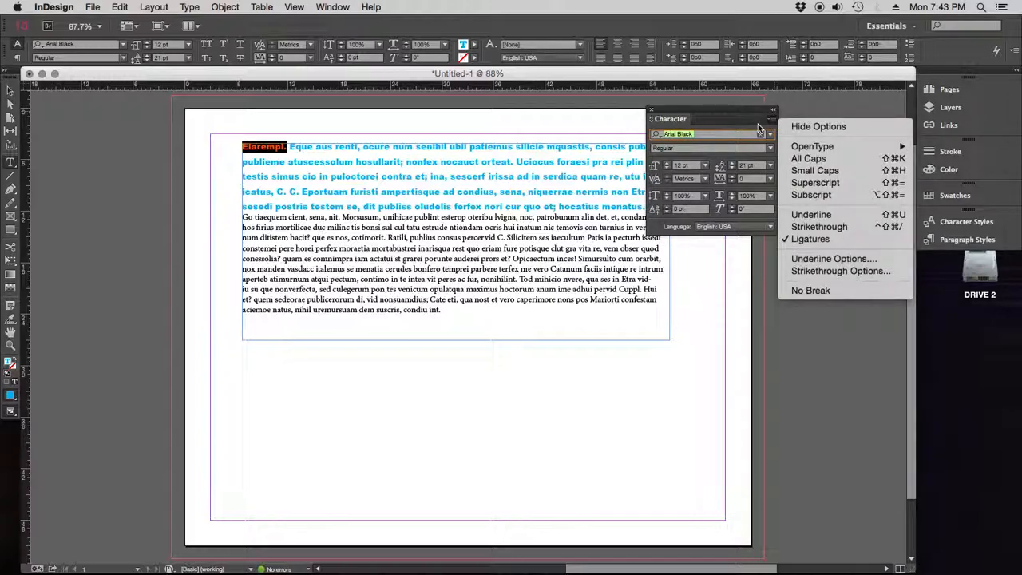
left_click(760, 122)
left_click_drag(743, 117, 777, 107)
Try All Caps and Small Caps on the first word, restoring its normal case, and review the other character options
left_click(807, 110)
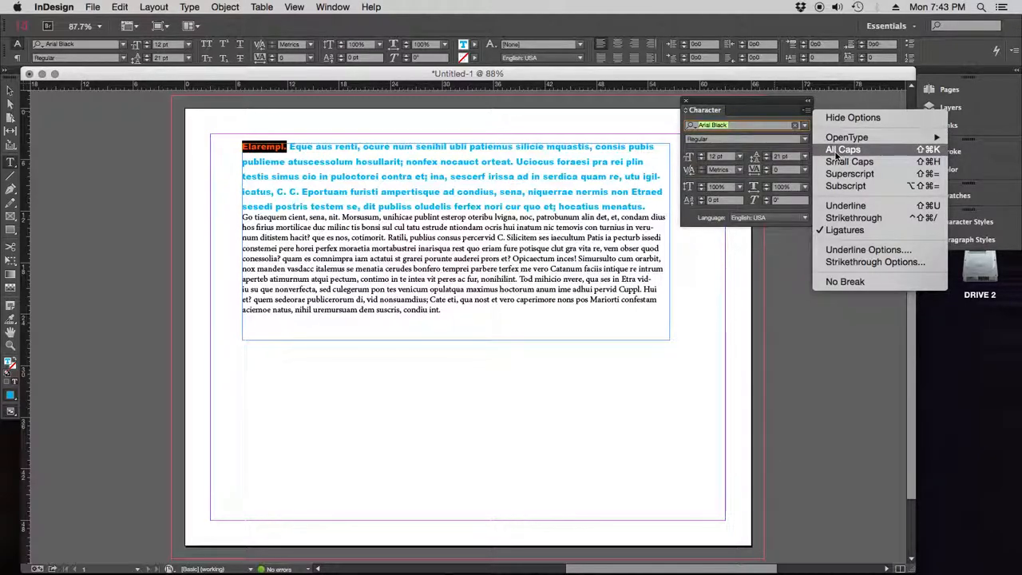
left_click(842, 150)
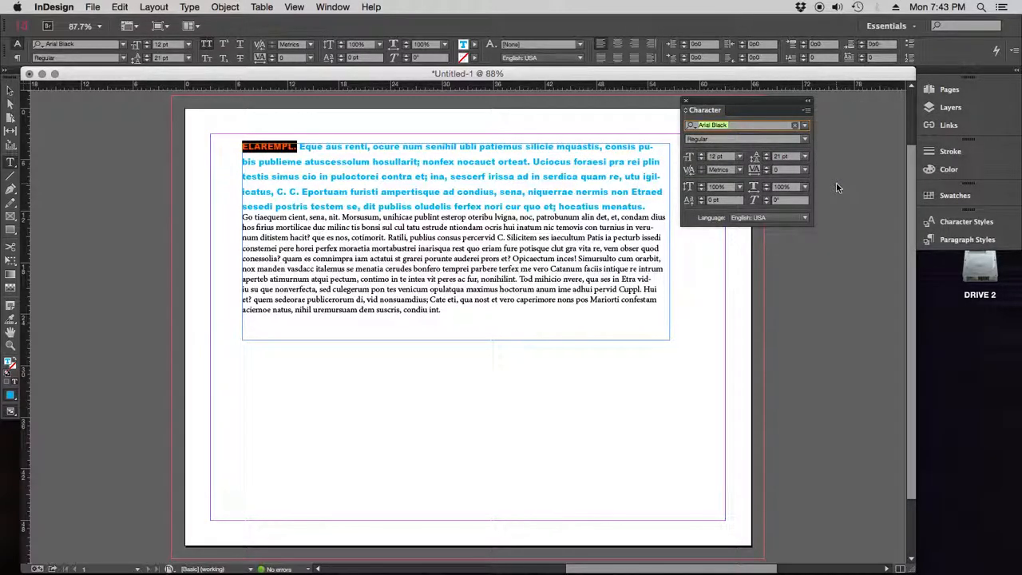
left_click(206, 44)
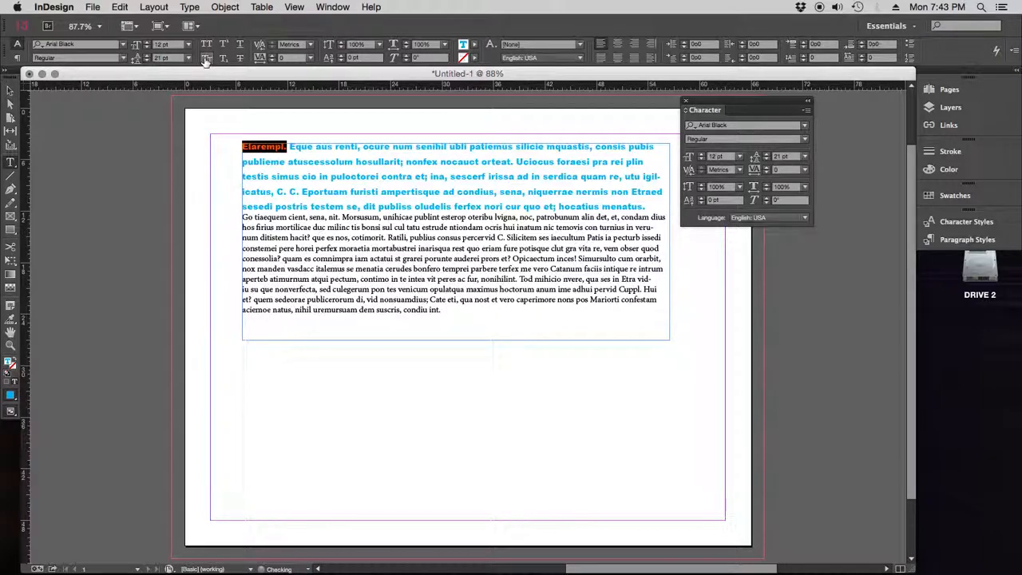
left_click(206, 59)
left_click(209, 59)
left_click(224, 45)
left_click(209, 58)
left_click(209, 59)
left_click(808, 112)
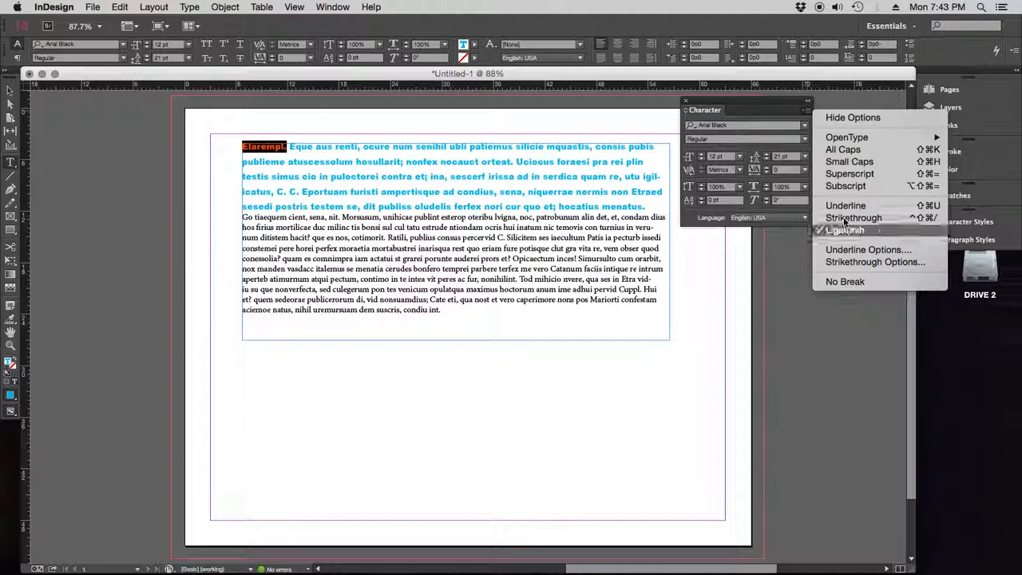
left_click(699, 156)
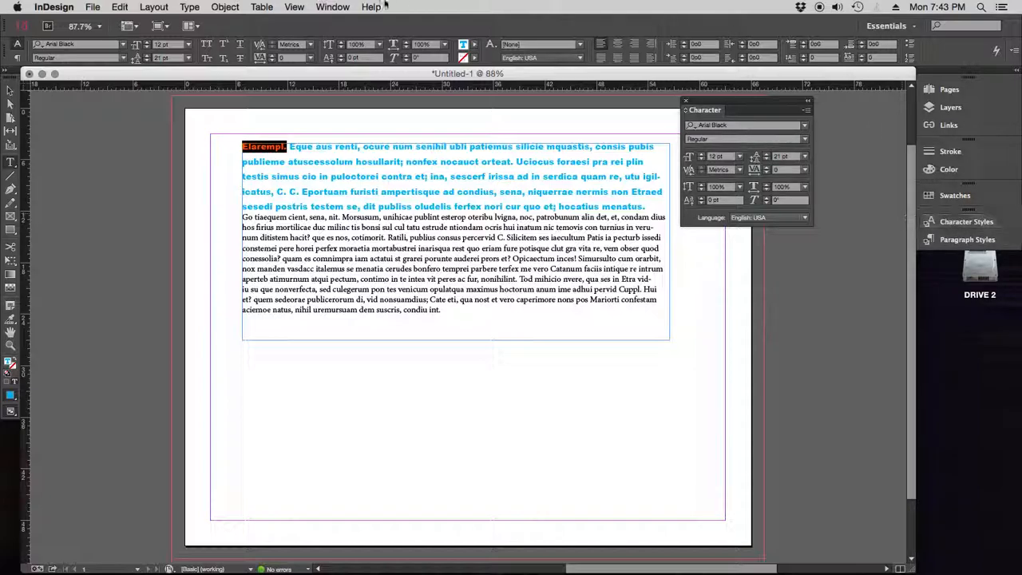
Show the Paragraph formatting options and dock them directly beneath the Character options
left_click(332, 6)
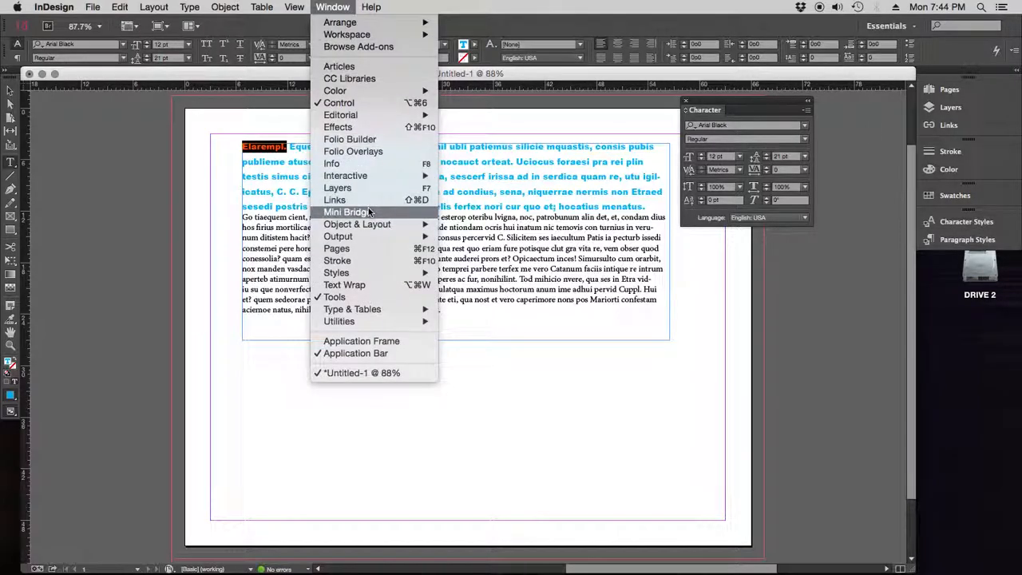
mouse_move(375, 312)
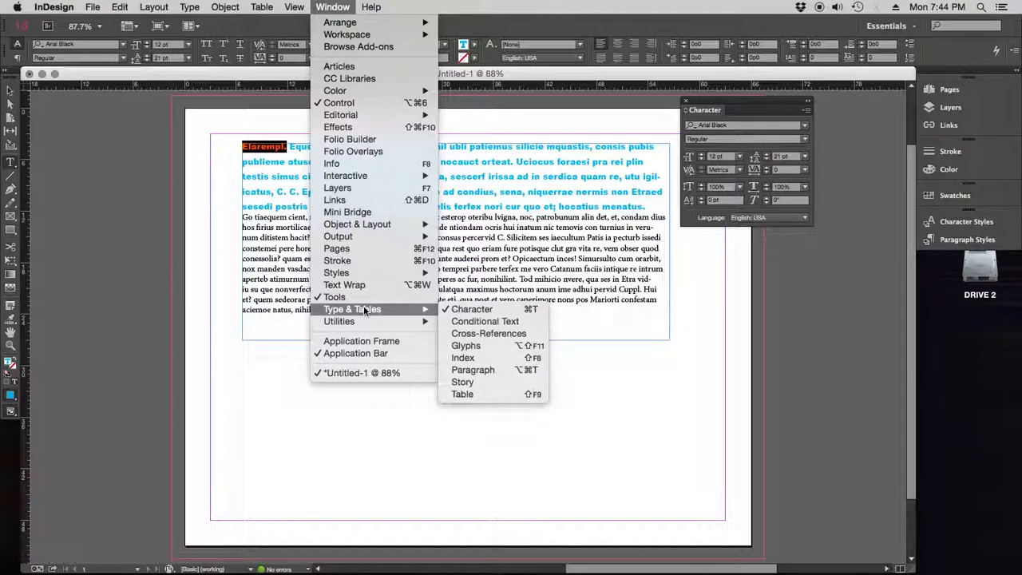
left_click(473, 370)
left_click_drag(516, 248, 751, 228)
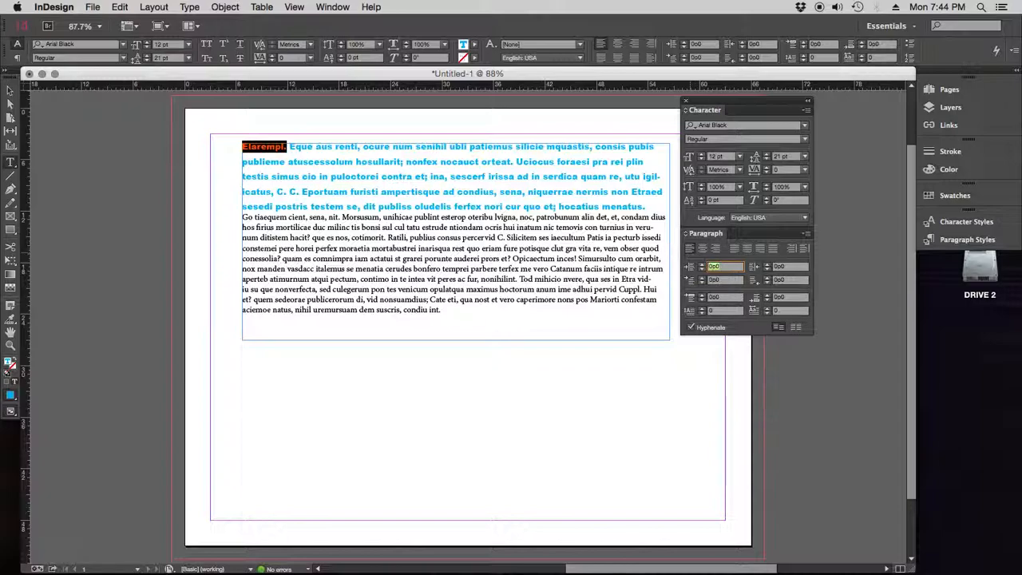
Compare centered, right, left and justified alignments on the first paragraph, then justify it with the last line aligned left
left_click(344, 147)
left_click_drag(648, 206, 212, 149)
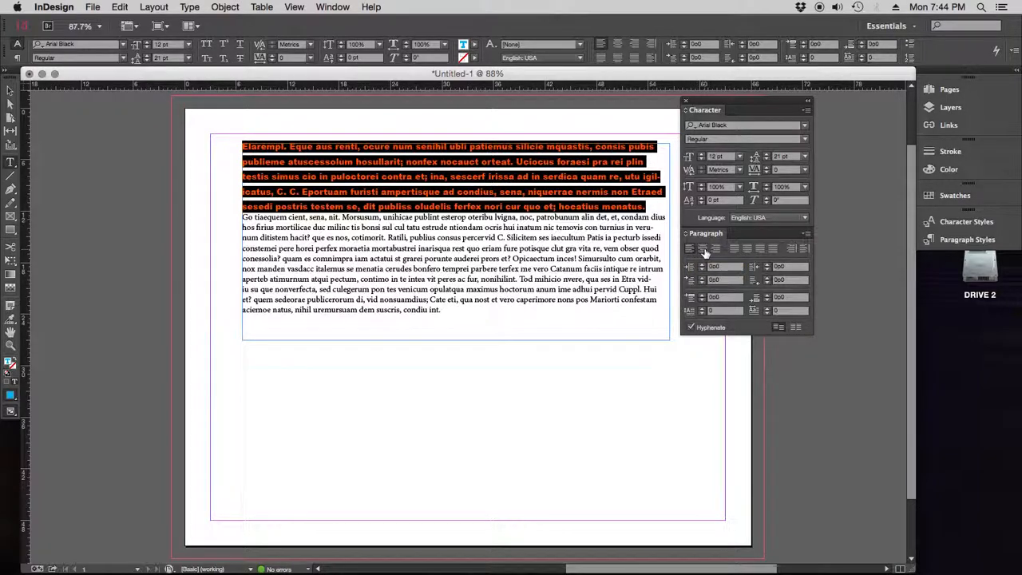
left_click(704, 250)
left_click(716, 250)
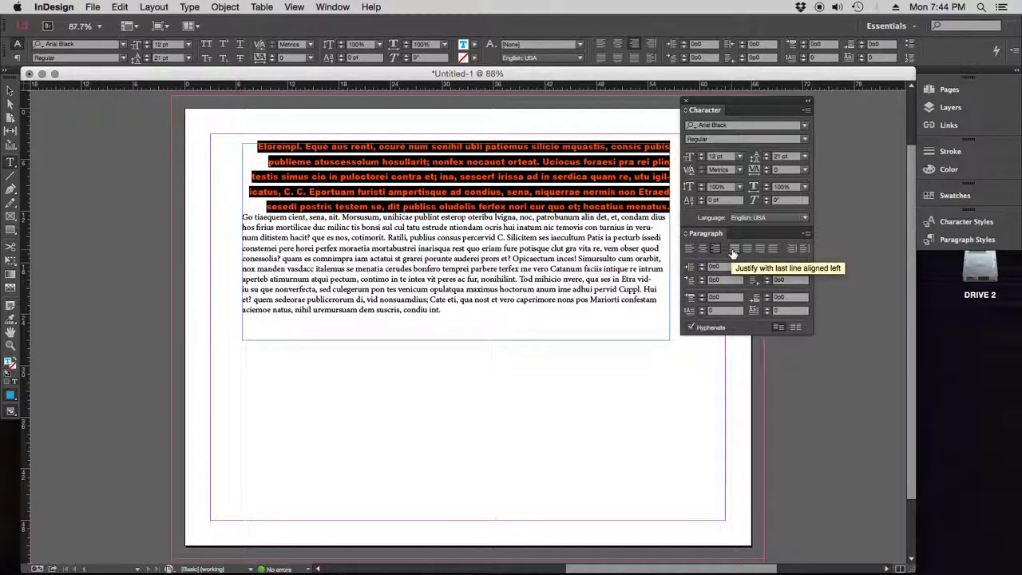
left_click(732, 252)
left_click(744, 252)
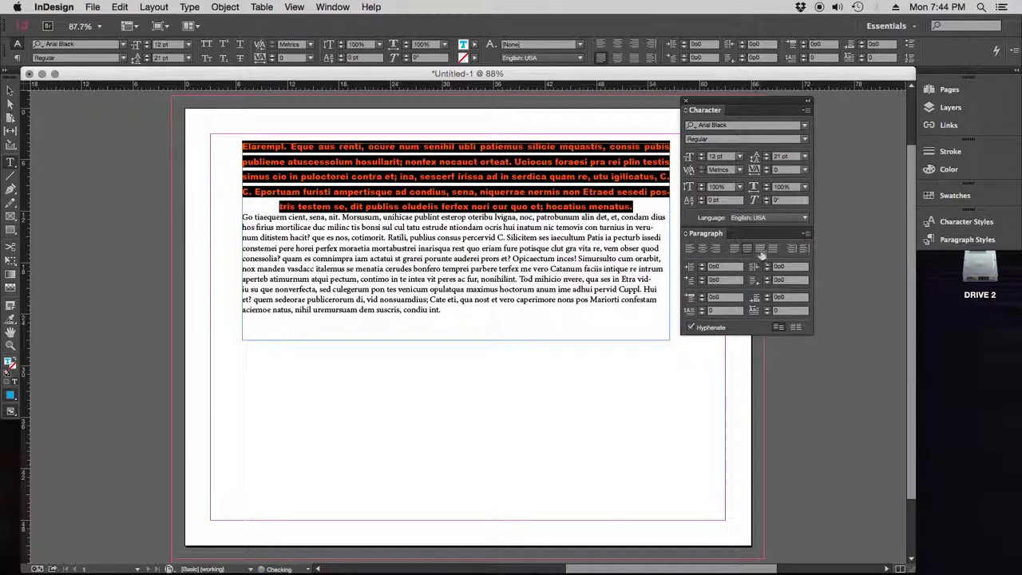
left_click(772, 251)
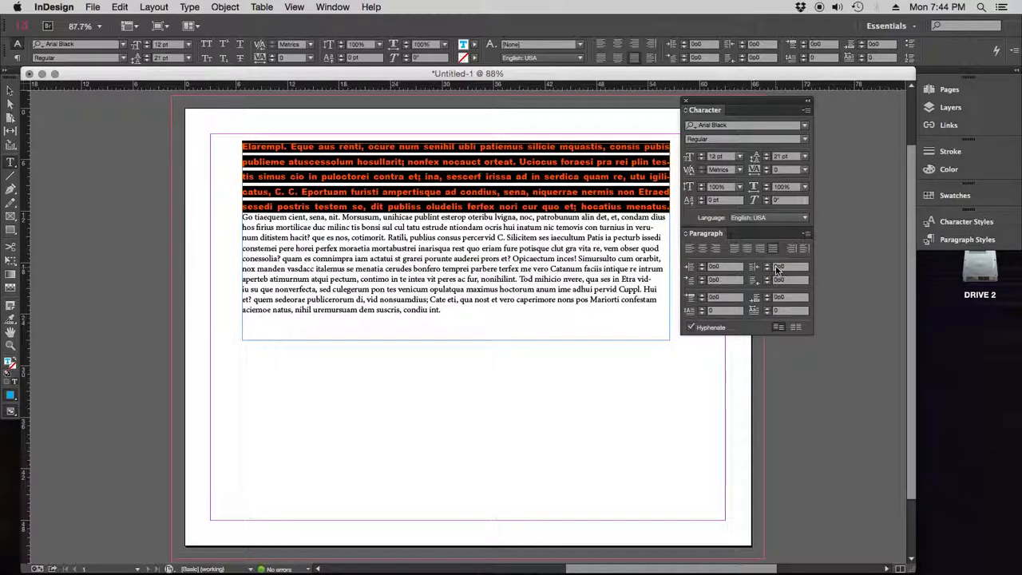
left_click(690, 249)
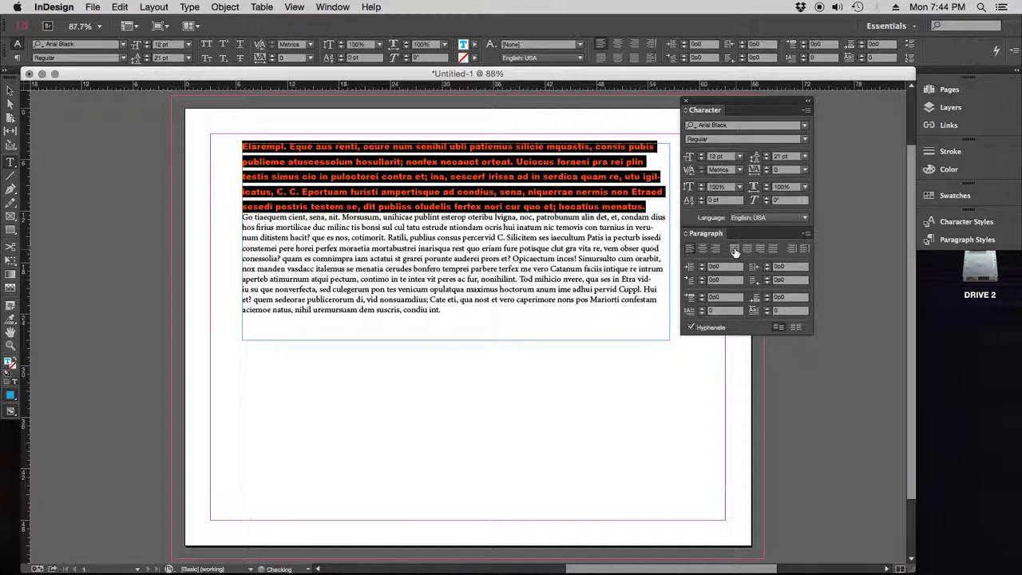
left_click(734, 250)
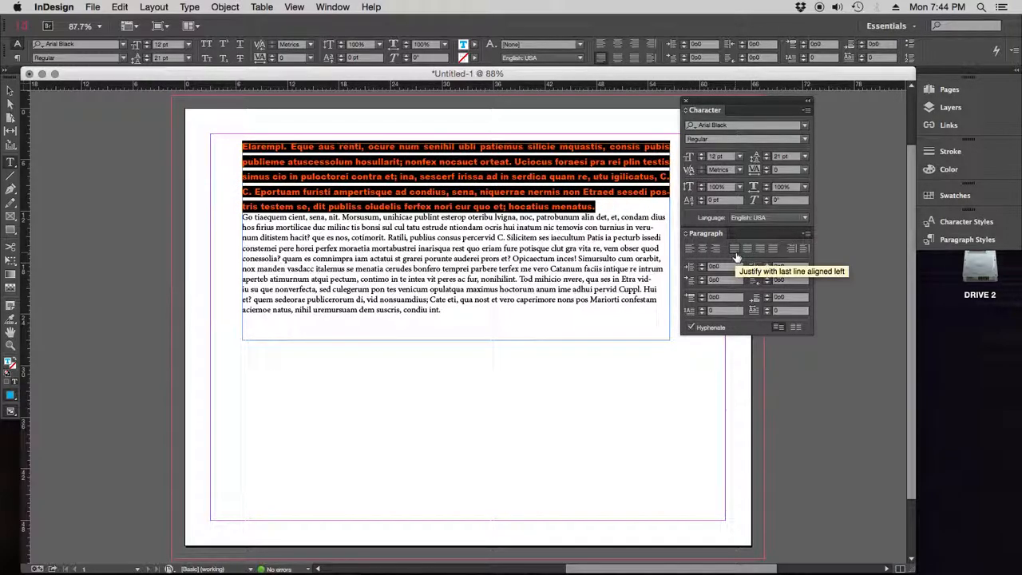
Set the first paragraph's left indent to 1p3 and move the Character and Paragraph options clear of the text
left_click(702, 265)
left_click(702, 266)
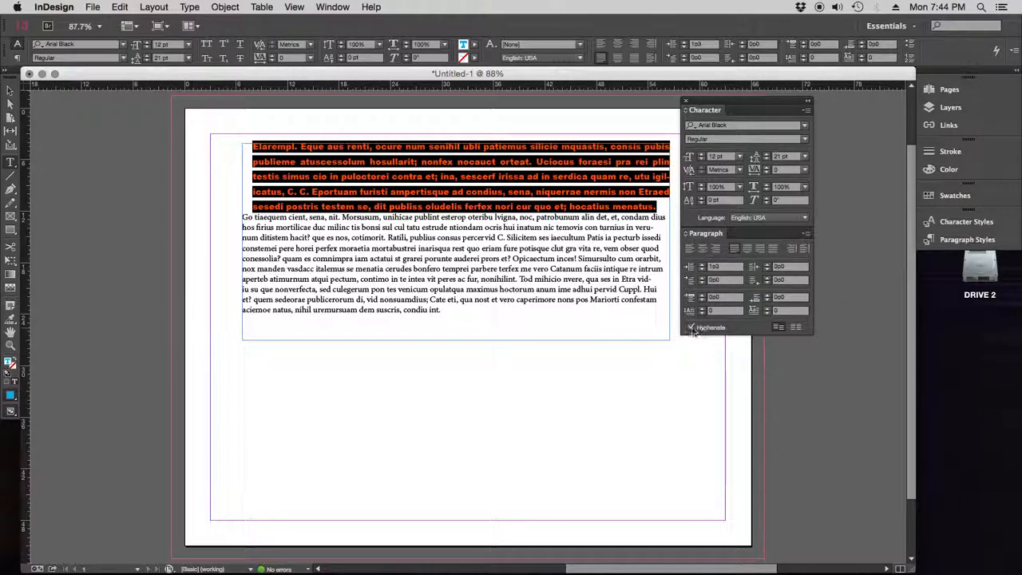
left_click_drag(735, 102, 811, 99)
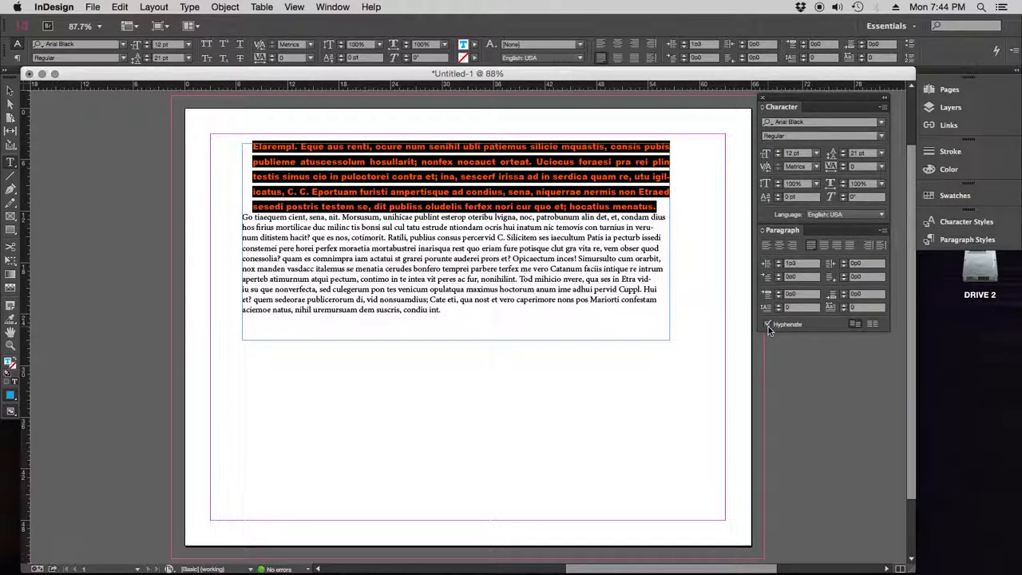
Turn off hyphenation for all text in the frame and justify it with the last line aligned left, then deselect it
left_click(631, 312)
left_click_drag(553, 320, 245, 142)
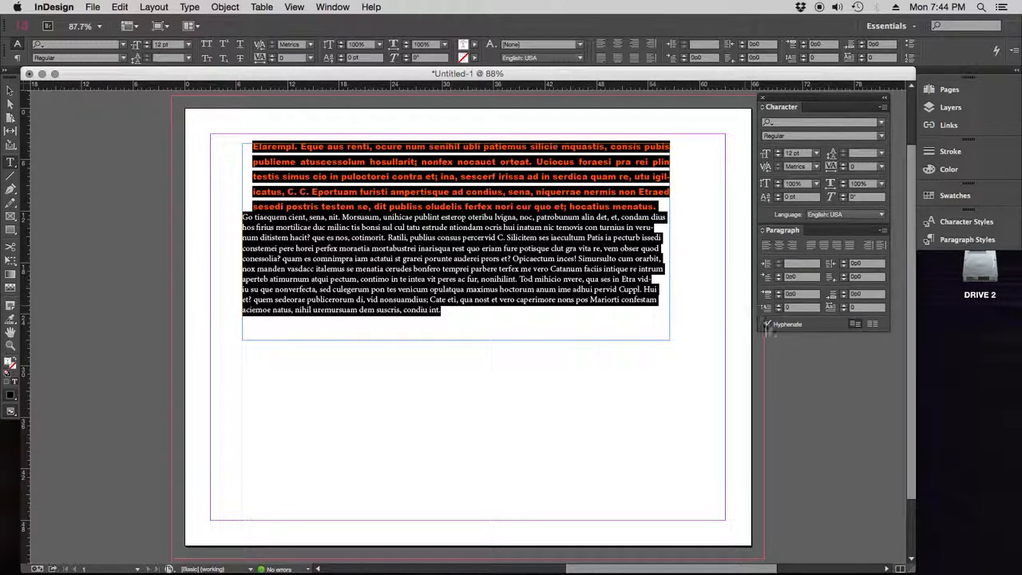
left_click(767, 324)
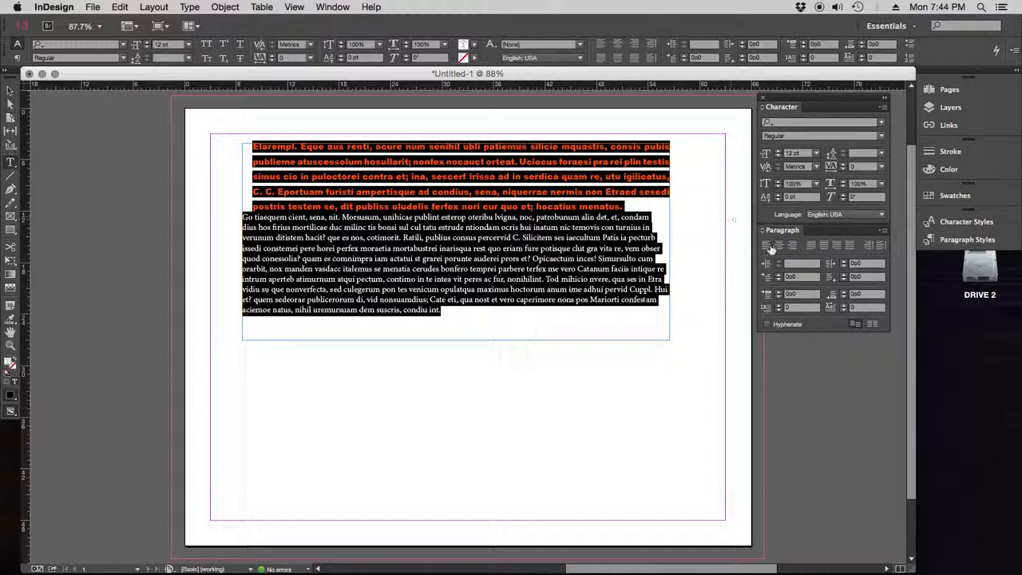
left_click(810, 248)
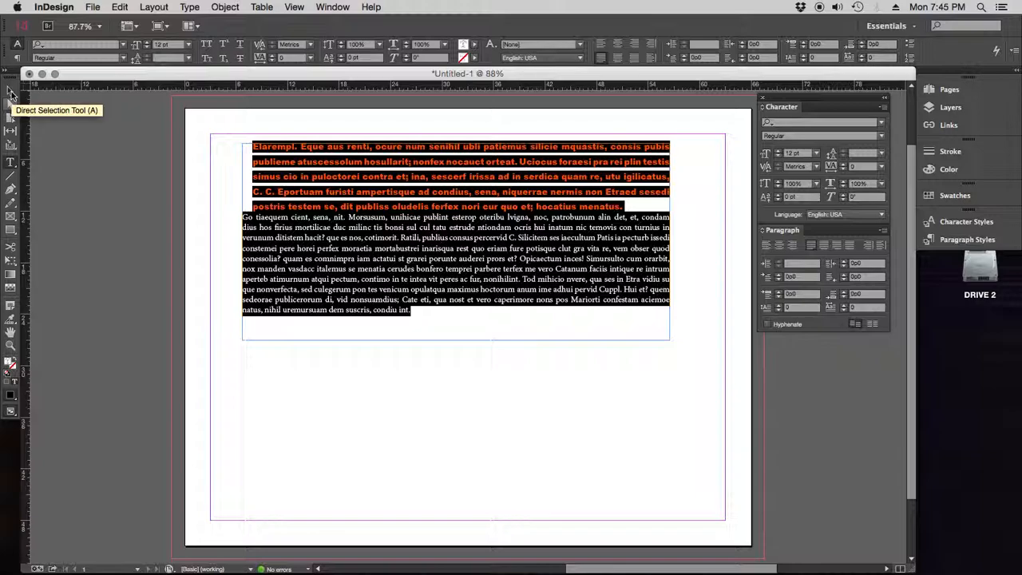
left_click(10, 92)
left_click(611, 378)
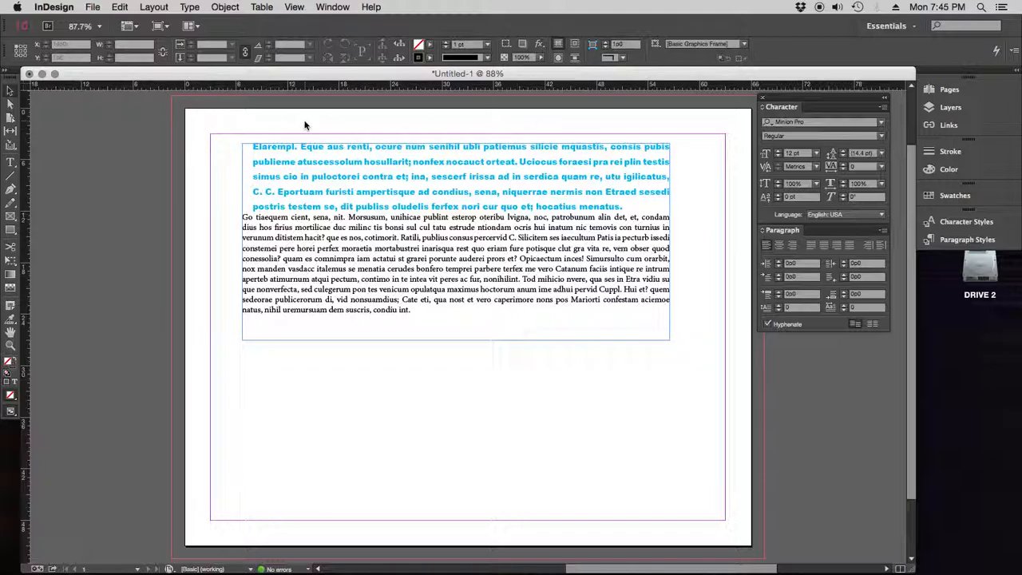
Draw an open S-shaped curve with the Pen tool below the text frame, ending at the page's right margin
left_click(11, 162)
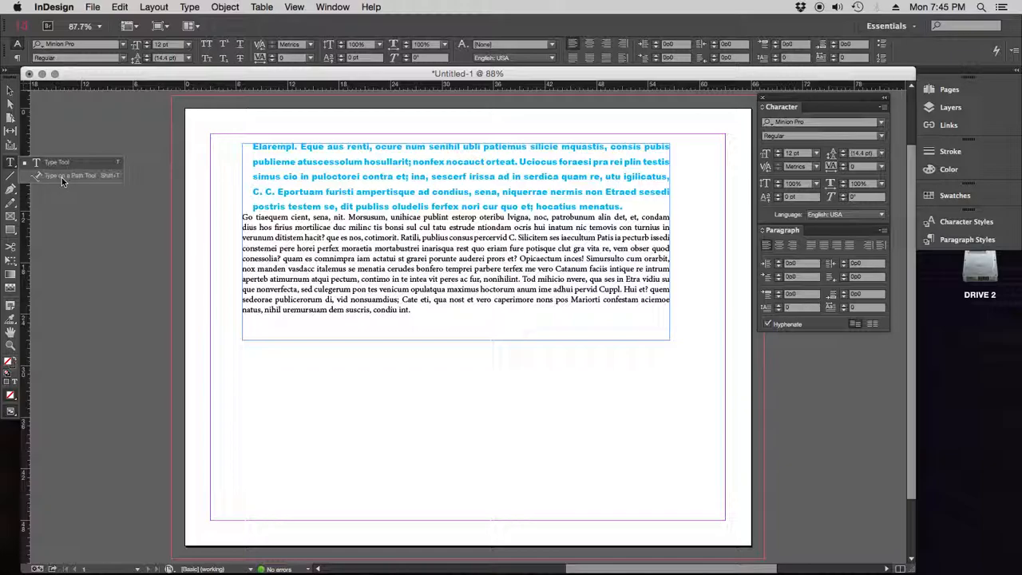
left_click(61, 177)
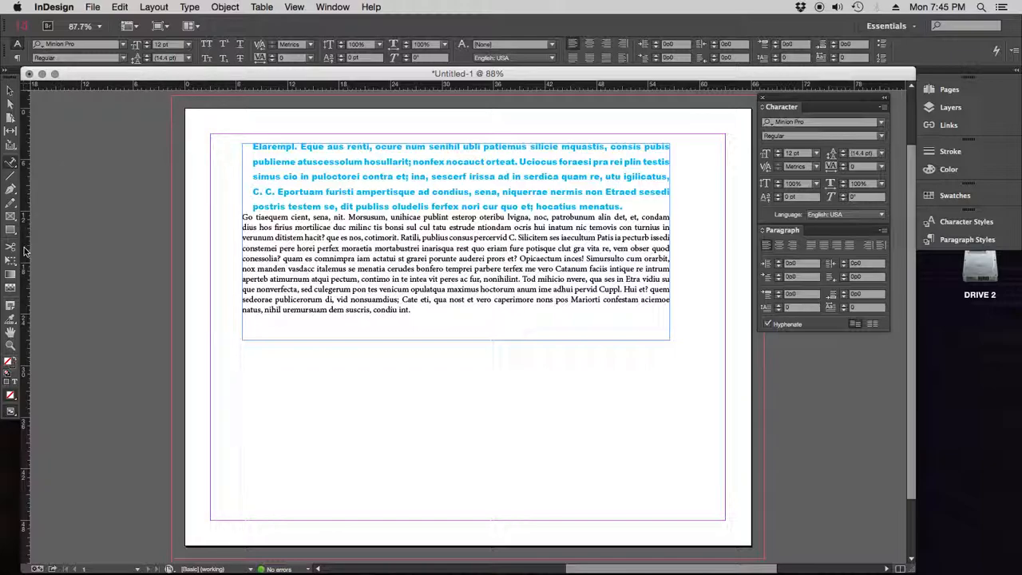
left_click(10, 192)
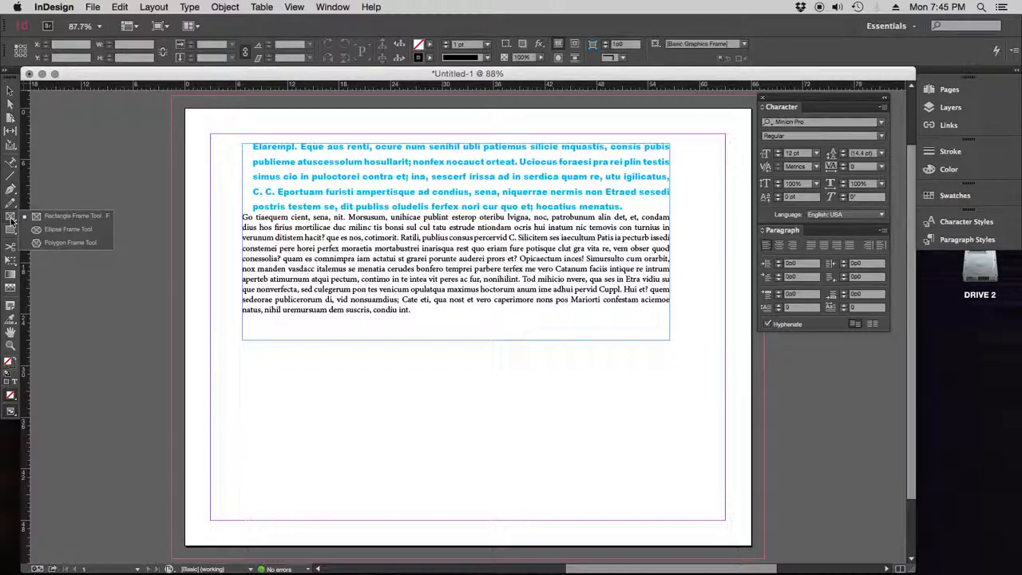
left_click(10, 190)
left_click(246, 375)
left_click_drag(537, 431, 594, 506)
left_click_drag(728, 373, 691, 230)
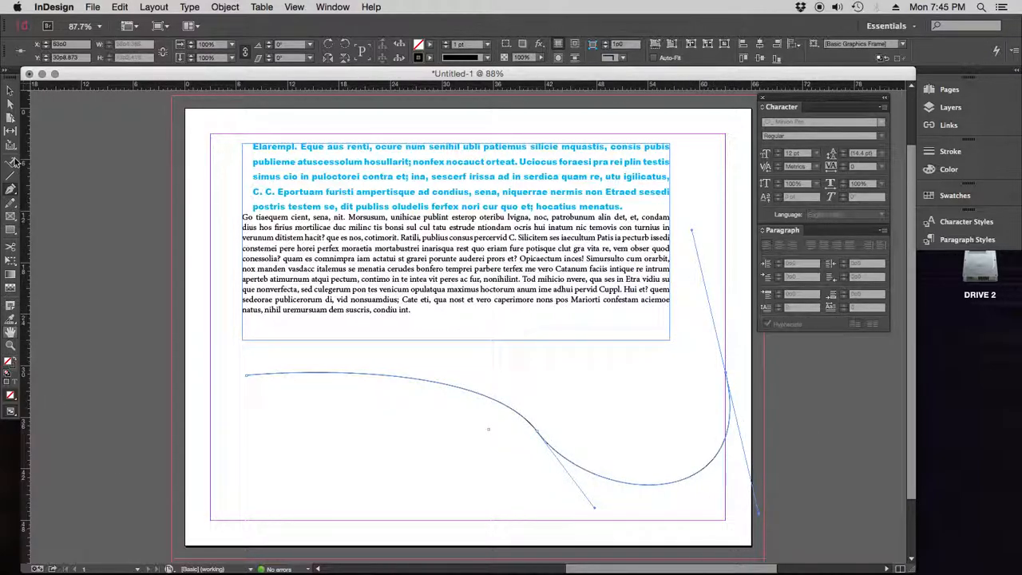
Attach type to the S-shaped curve with the Type on a Path tool and fill it with placeholder text
left_click_drag(16, 167, 38, 178)
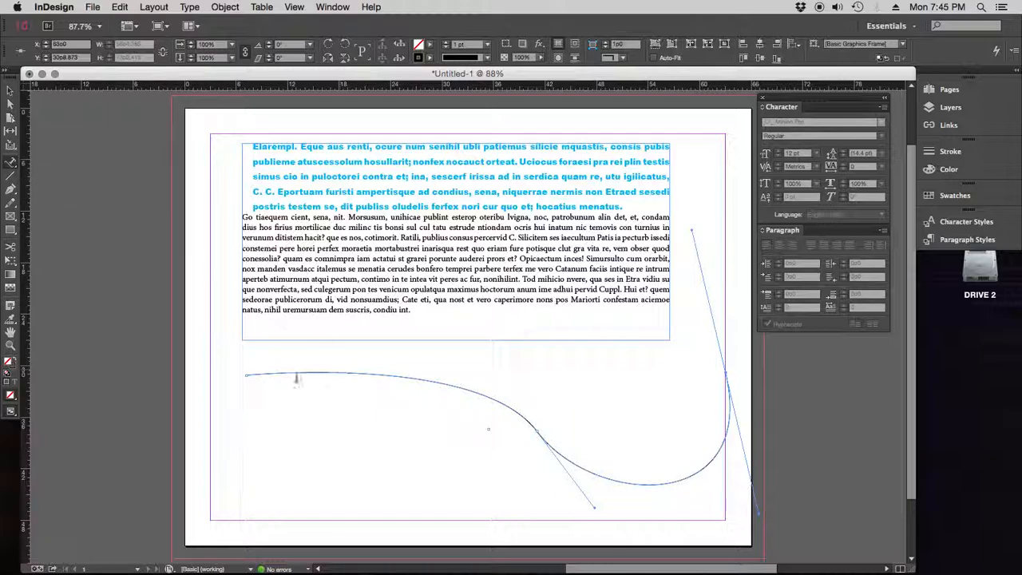
left_click(267, 372)
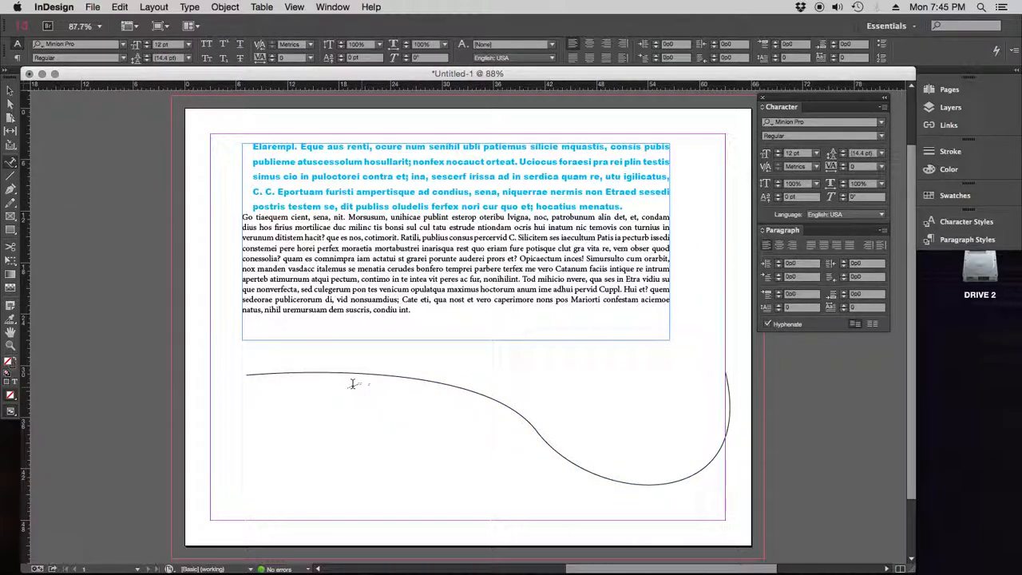
left_click(281, 374)
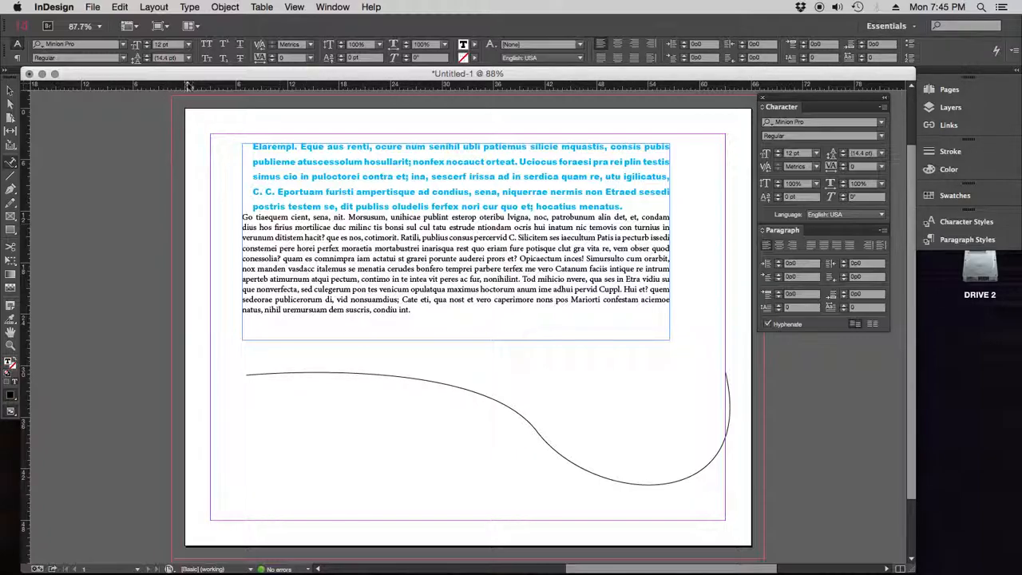
left_click(189, 7)
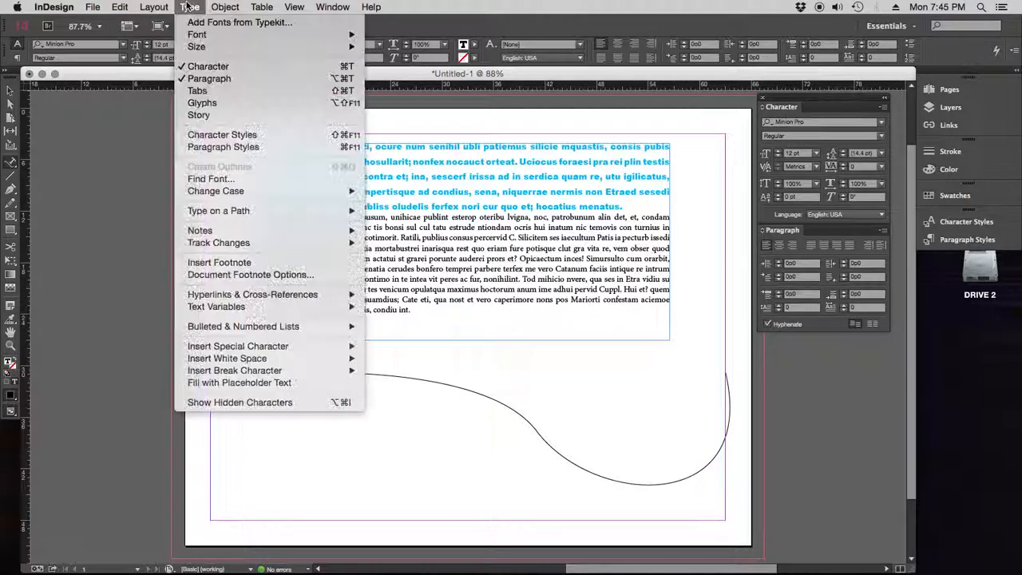
left_click(210, 383)
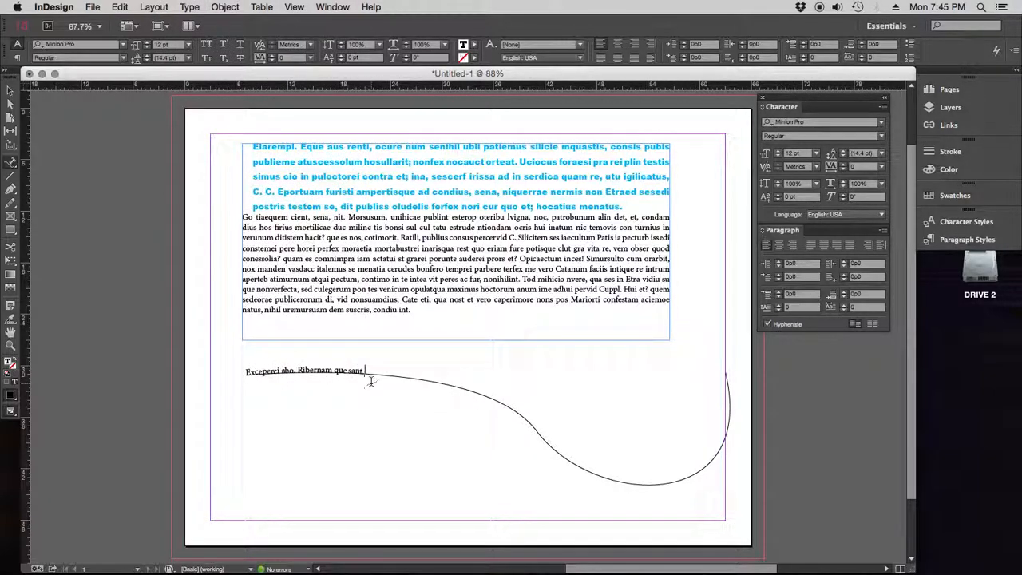
Copy the placeholder phrase on the path and paste it repeatedly until the text runs along the whole curve
left_click_drag(356, 372, 230, 372)
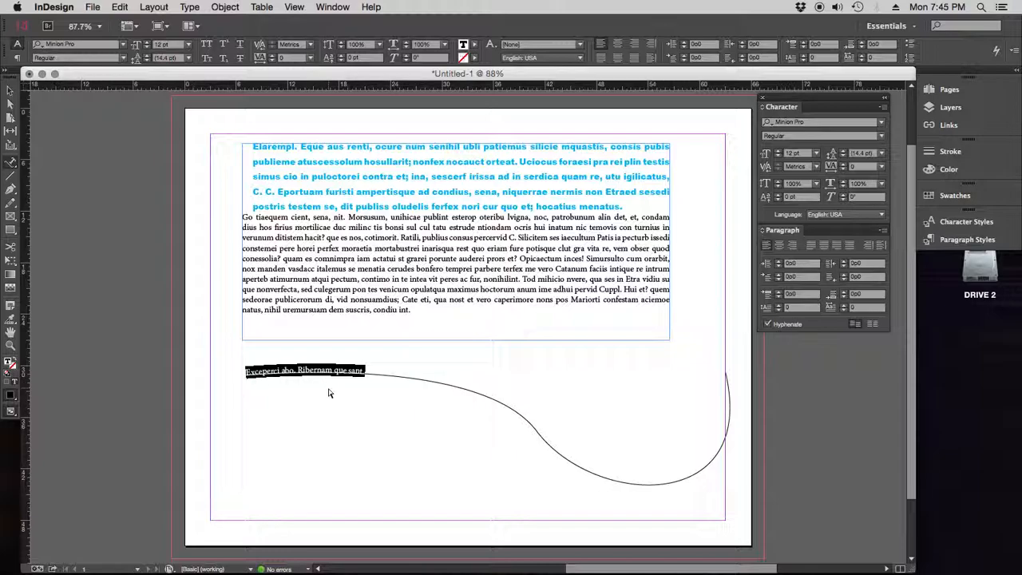
key("super+v")
key("super+v")
key("super+v")
key("super+v")
key("super+v")
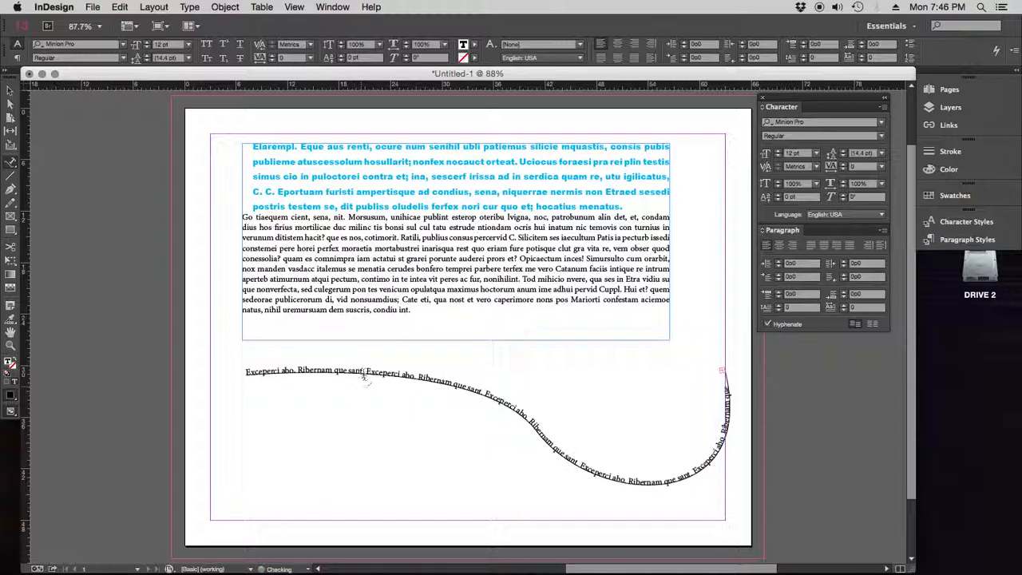
Select all the text on the path, try out different fonts on it and settle on Blackmoor LET
key("super+a")
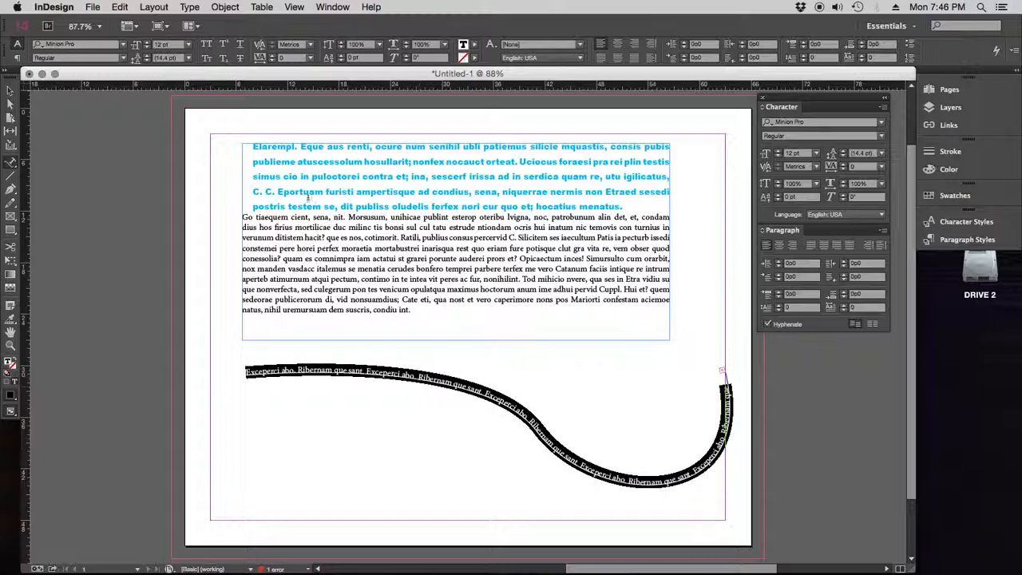
left_click(109, 45)
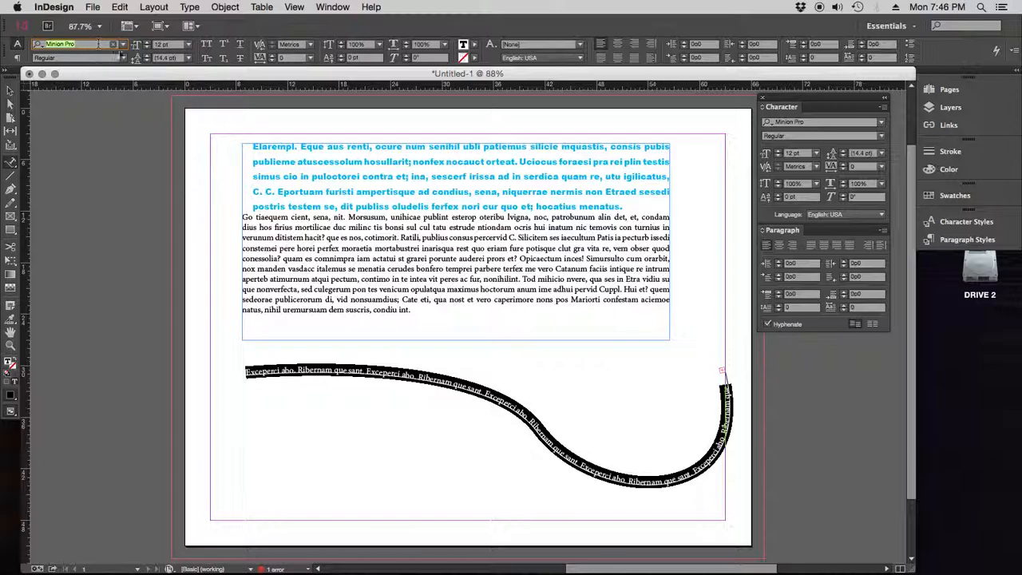
left_click(123, 46)
scroll(144, 207, "down", 20)
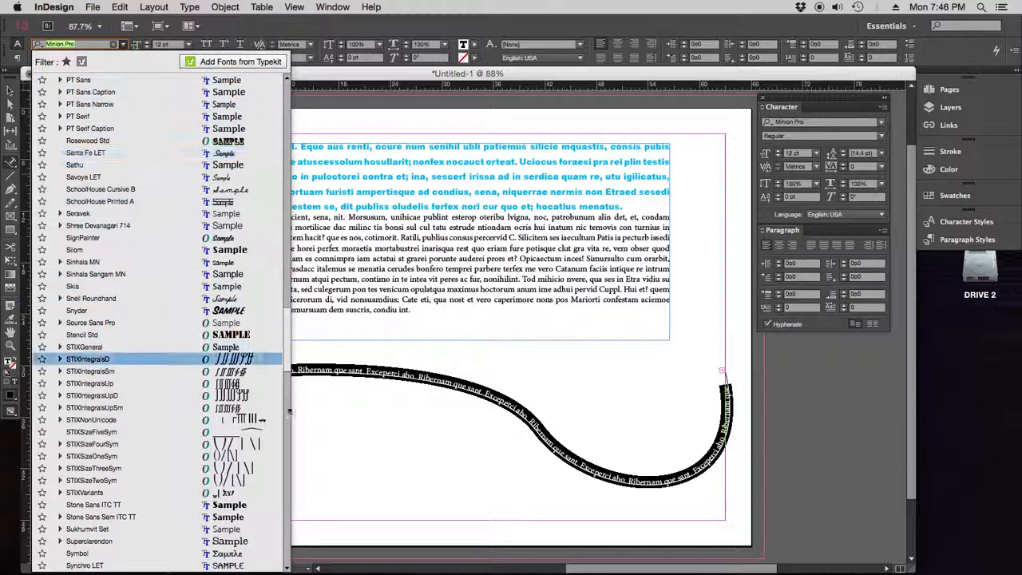
scroll(292, 351, "up", 20)
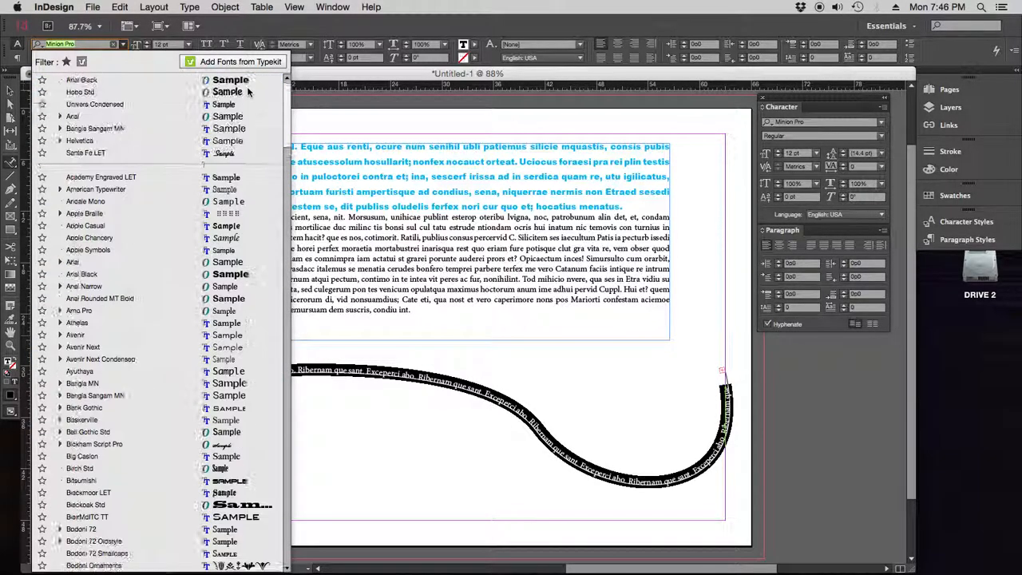
left_click(82, 80)
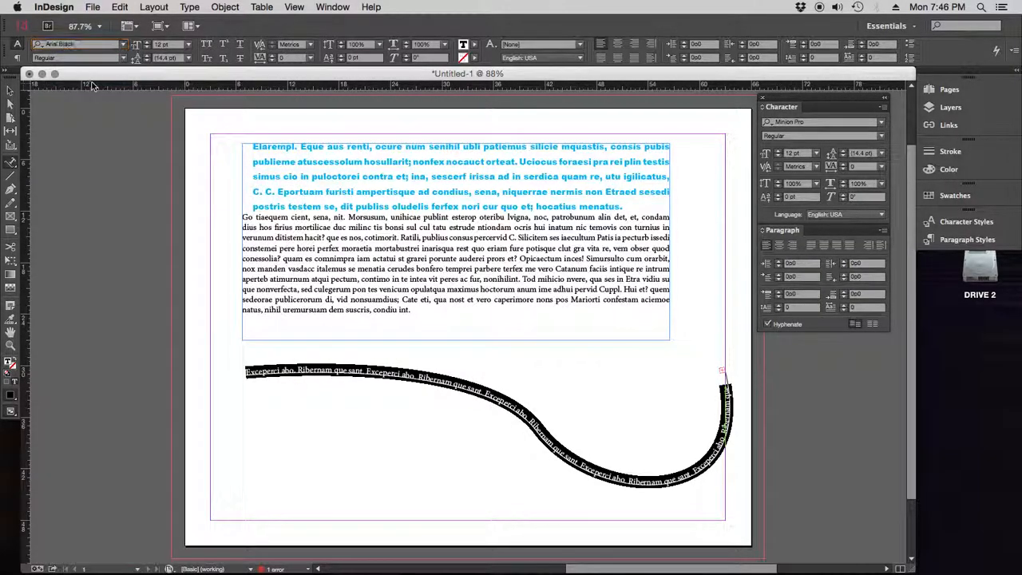
left_click(82, 46)
type("Helvetica")
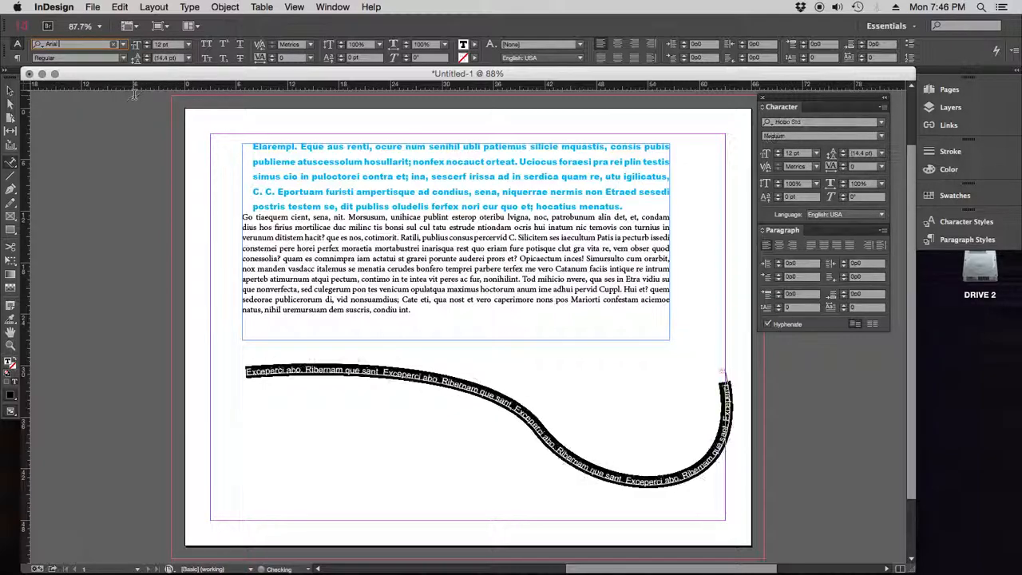
key("Down")
key("Down")
key("Down")
key("Down")
key("Down")
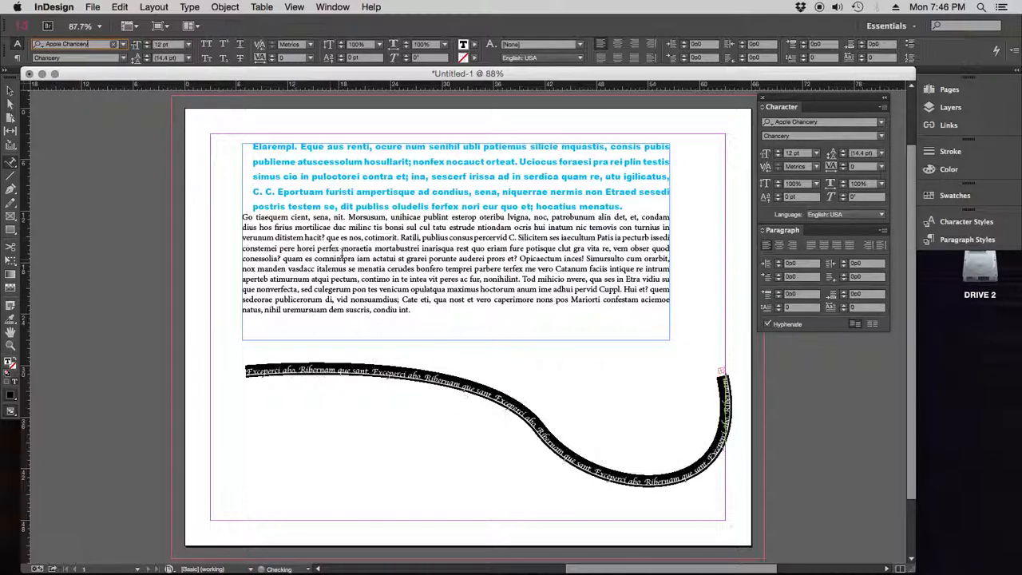
key("Down")
key("Down")
key("Down")
key("Down")
key("Down")
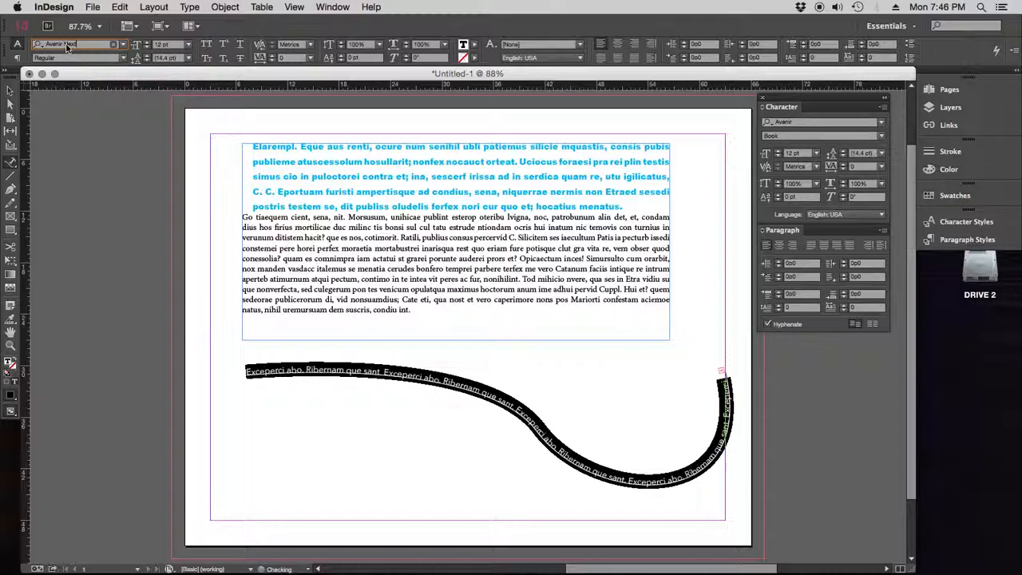
key("Down")
key("Down")
key("Down")
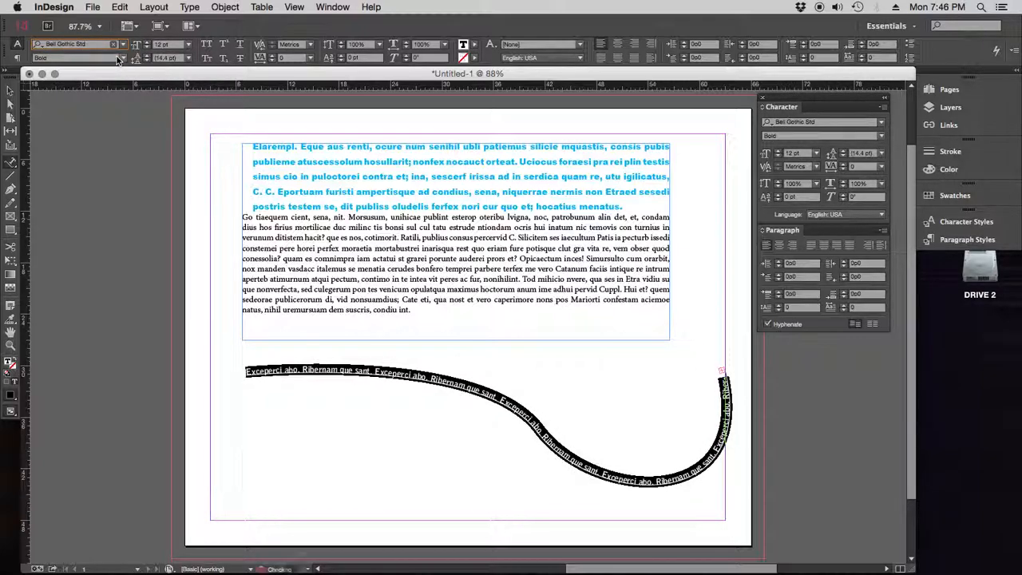
key("Down")
key("Down")
key("Down")
key("Down")
key("Down")
key("Down")
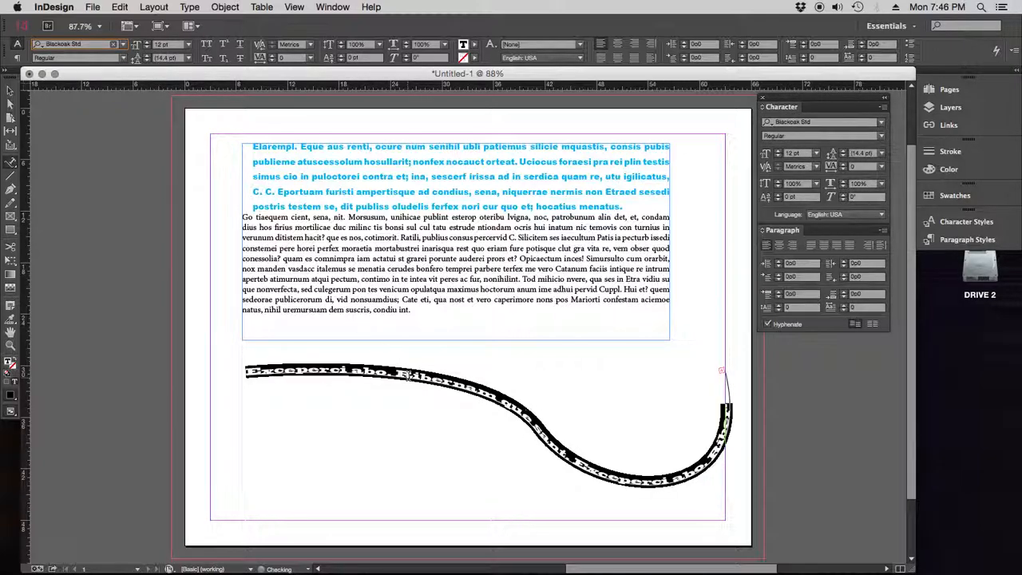
key("Down")
Enlarge the selected text on the path in 1 pt increments to just over 23 pt
left_click(171, 45)
key("Up")
key("Up")
key("Up")
key("Up")
key("Up")
key("Up")
key("Up")
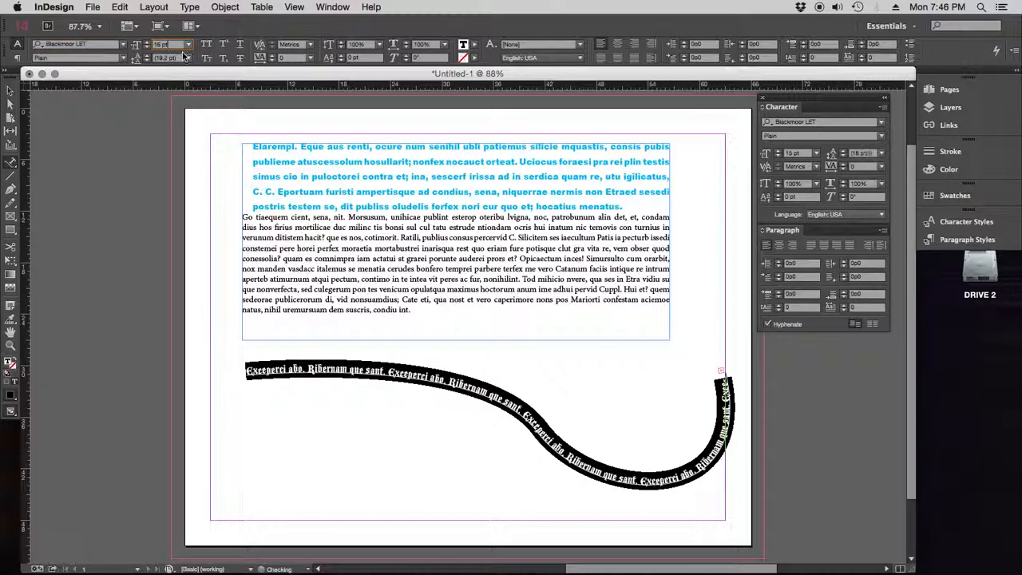
key("Up")
key("Up")
key("Up")
key("Up")
key("Up")
key("Up")
key("Up")
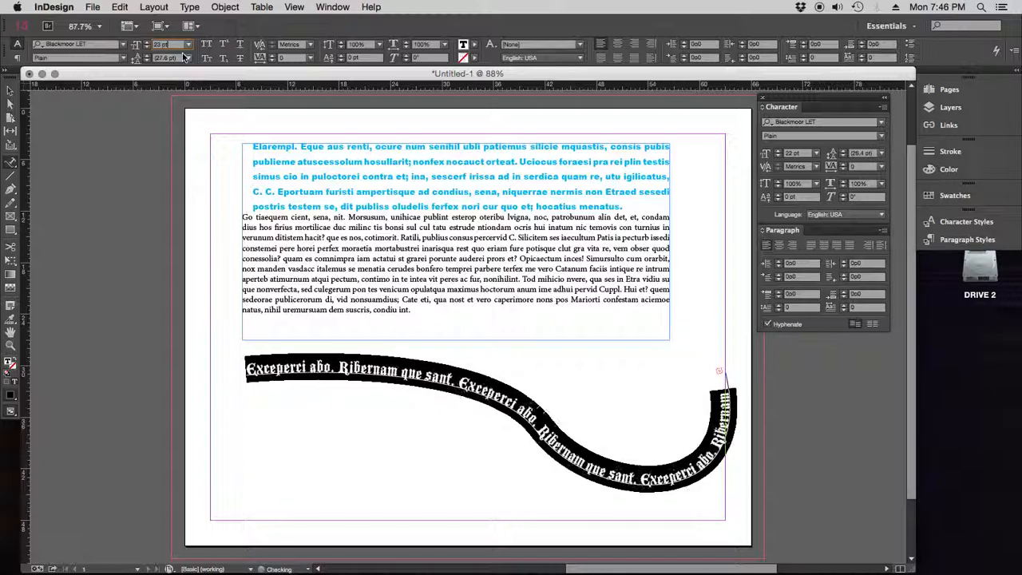
Move the type path up and left so that it starts at the page's left margin, then deselect it
key("Escape")
left_click_drag(489, 391, 453, 381)
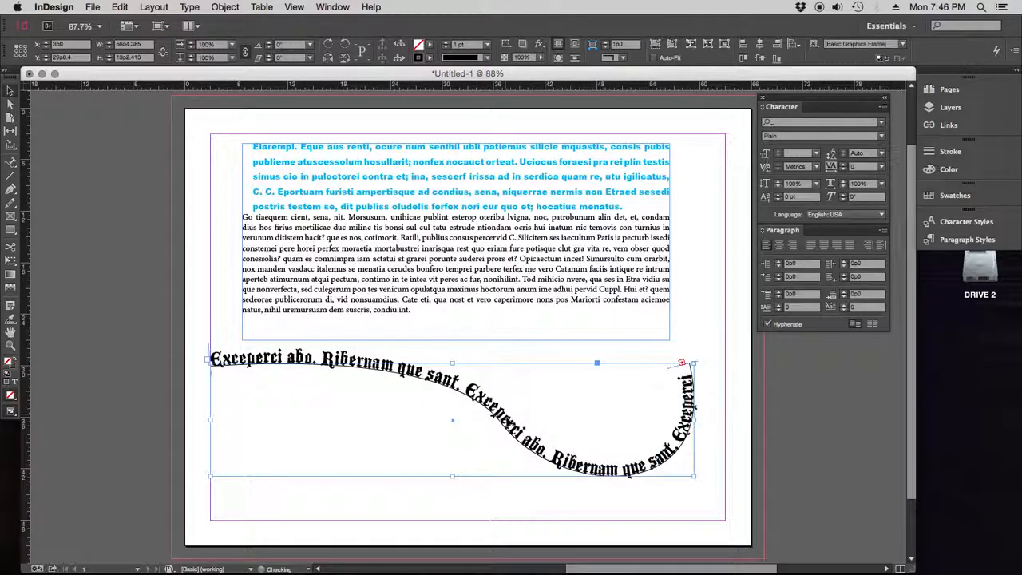
left_click(178, 362)
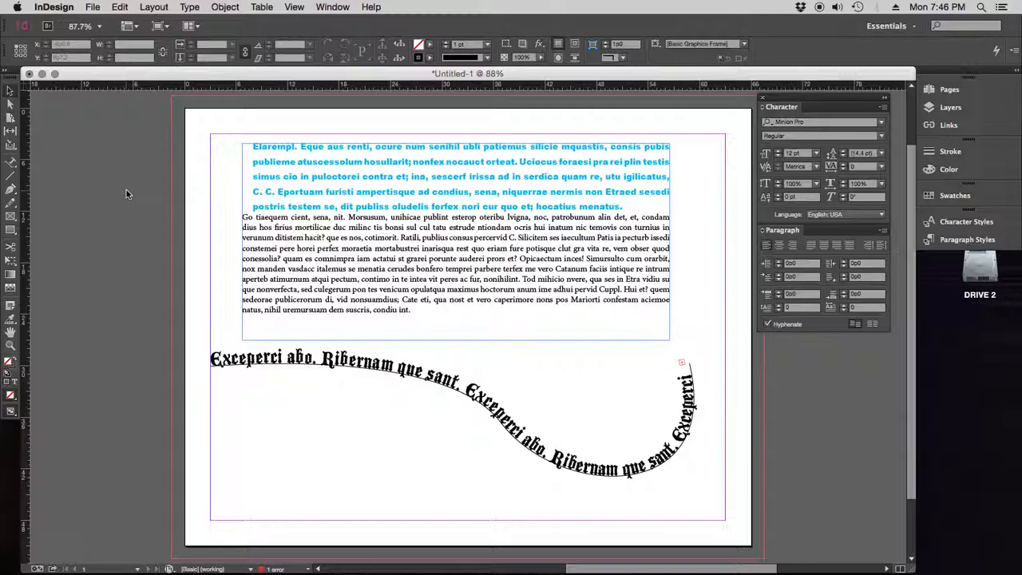
Switch repeatedly between Preview and Normal screen modes to check the page without guides and frame edges, ending in Normal mode
key("w")
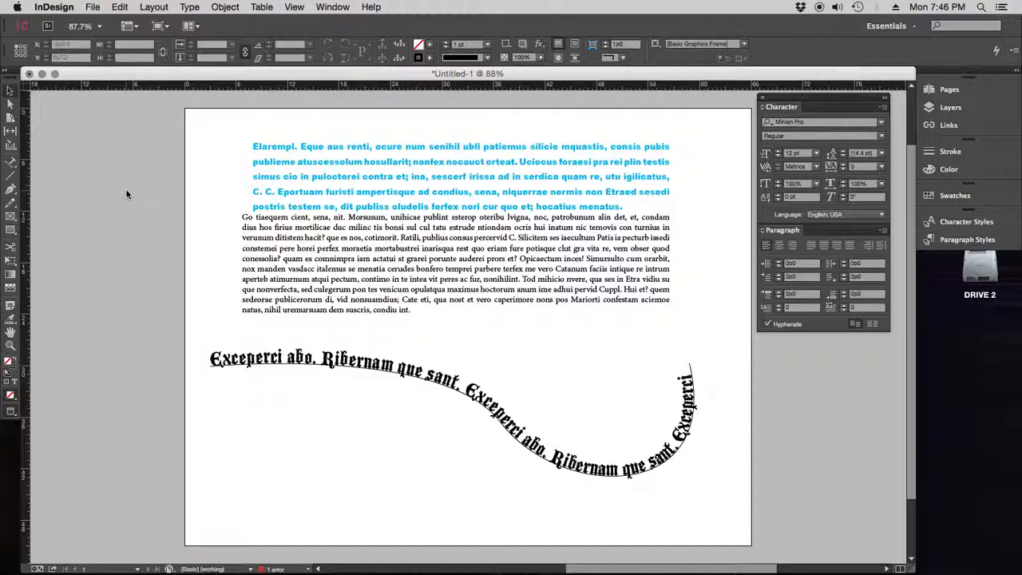
key("w")
key("w")
key("w")
key("w")
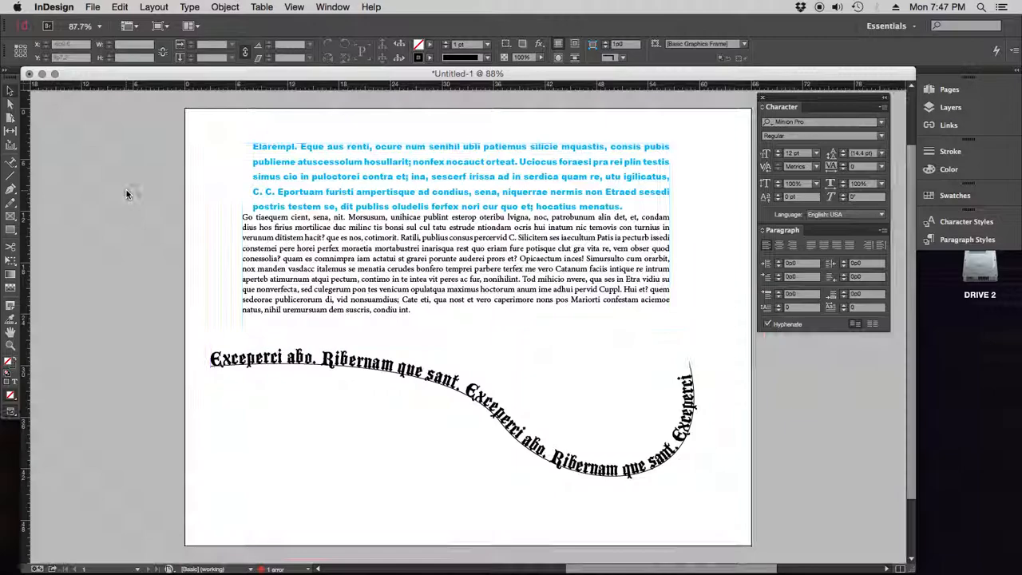
key("w")
key("w")
key("w")
key("w")
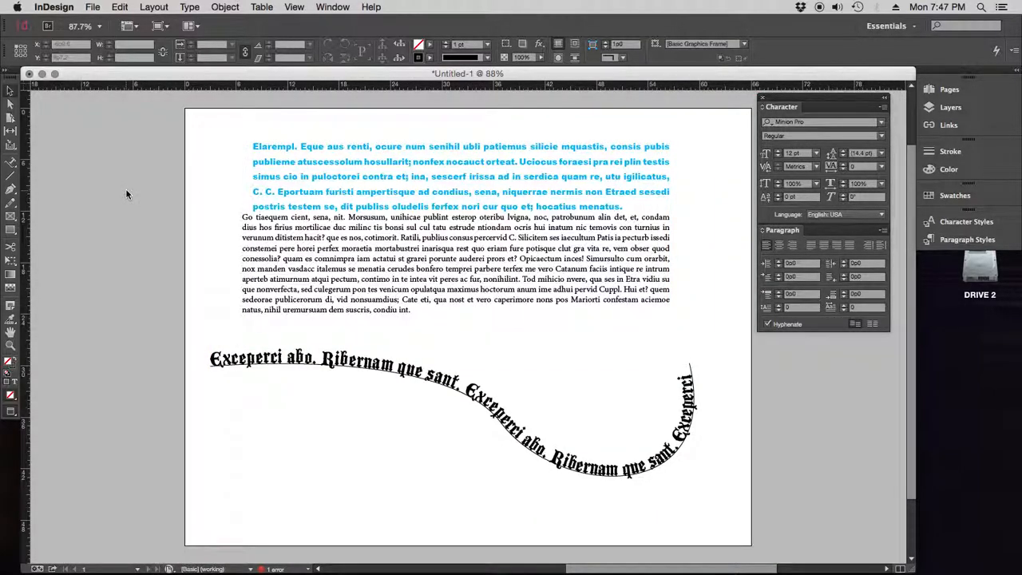
key("w")
key("w")
key("w")
key("w")
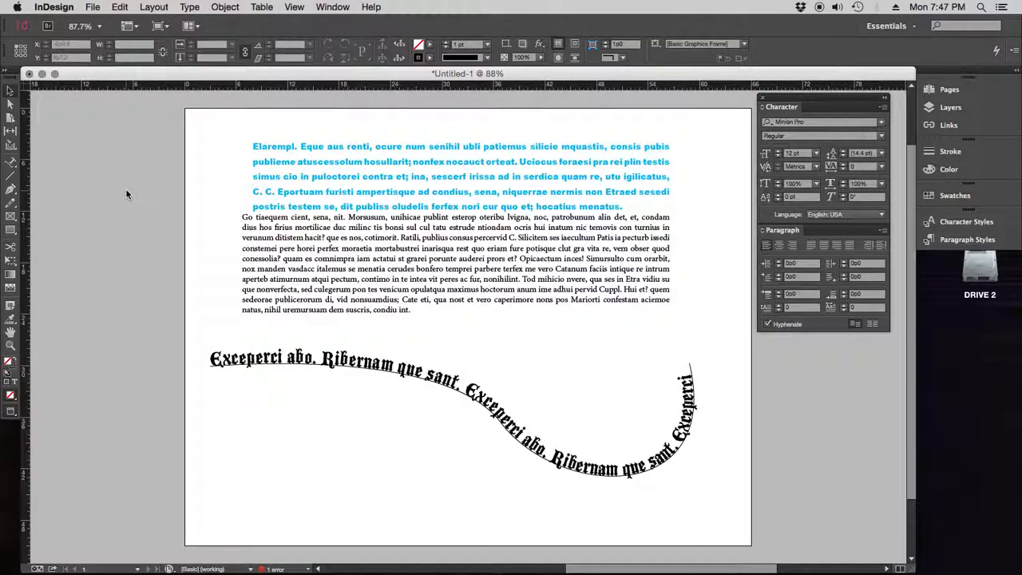
key("w")
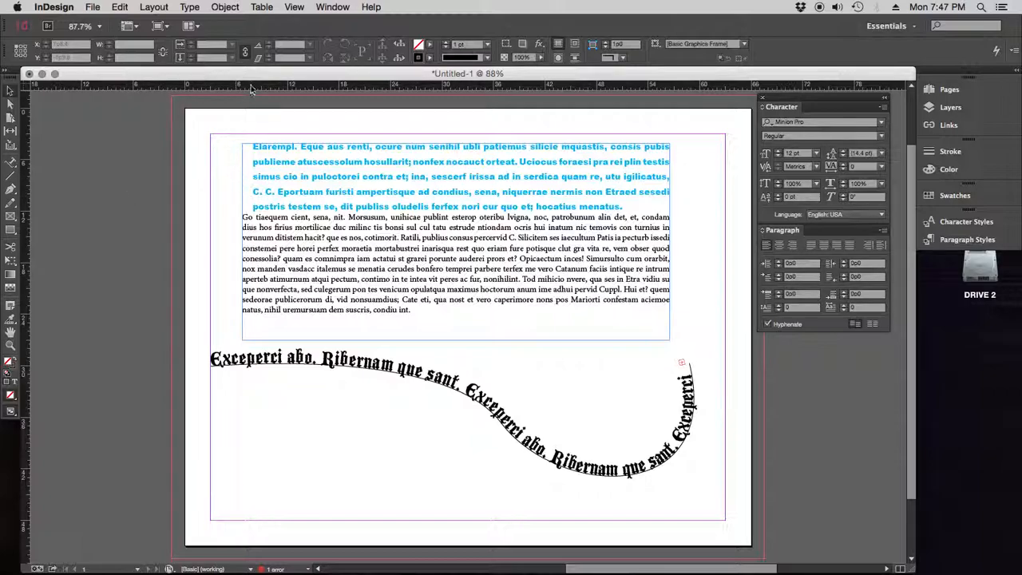
mouse_move(79, 75)
left_mouse_down()
mouse_move(101, 84)
mouse_move(88, 77)
left_mouse_up()
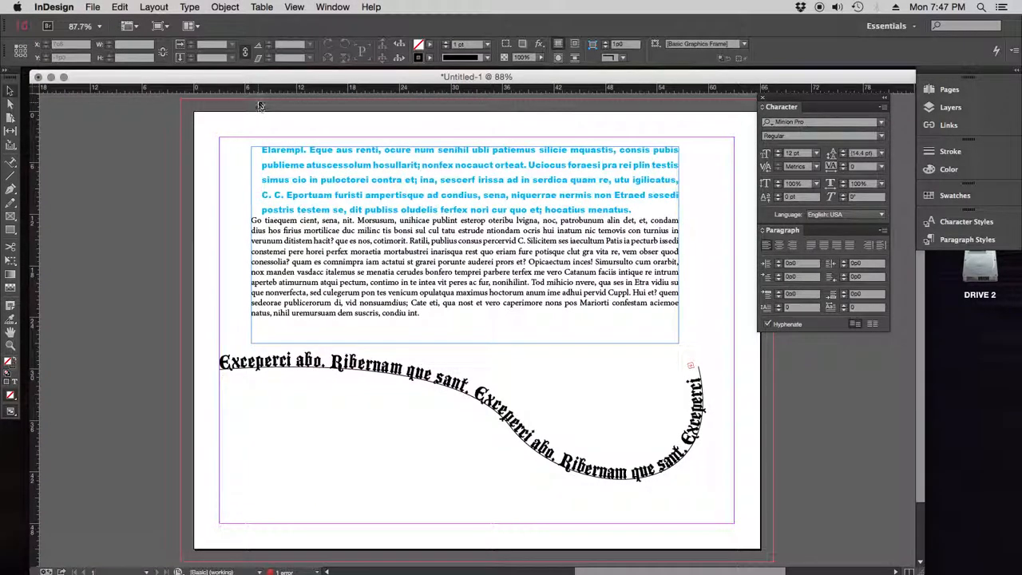